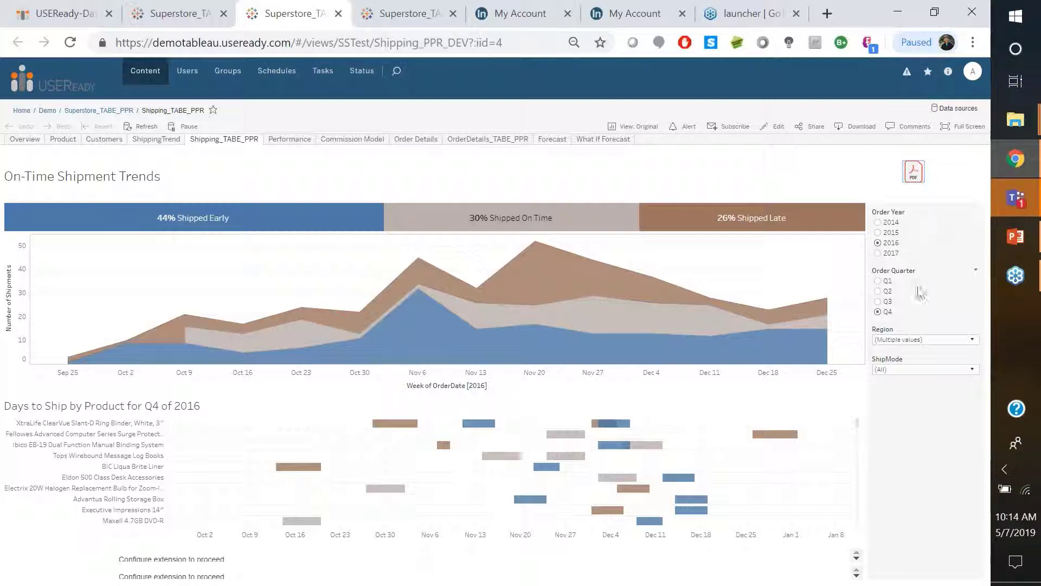
click(924, 340)
click(923, 342)
click(916, 369)
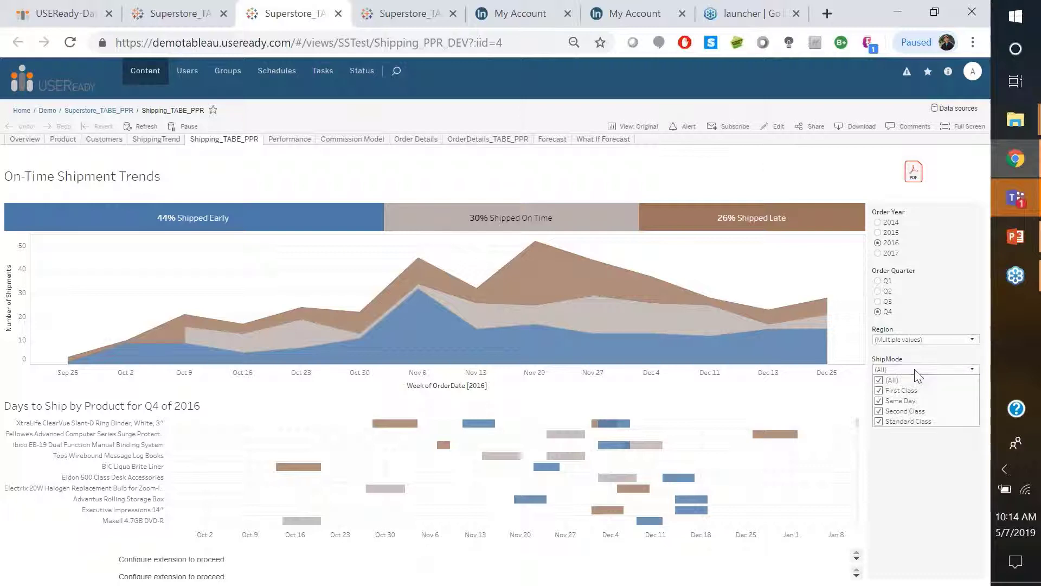
click(890, 462)
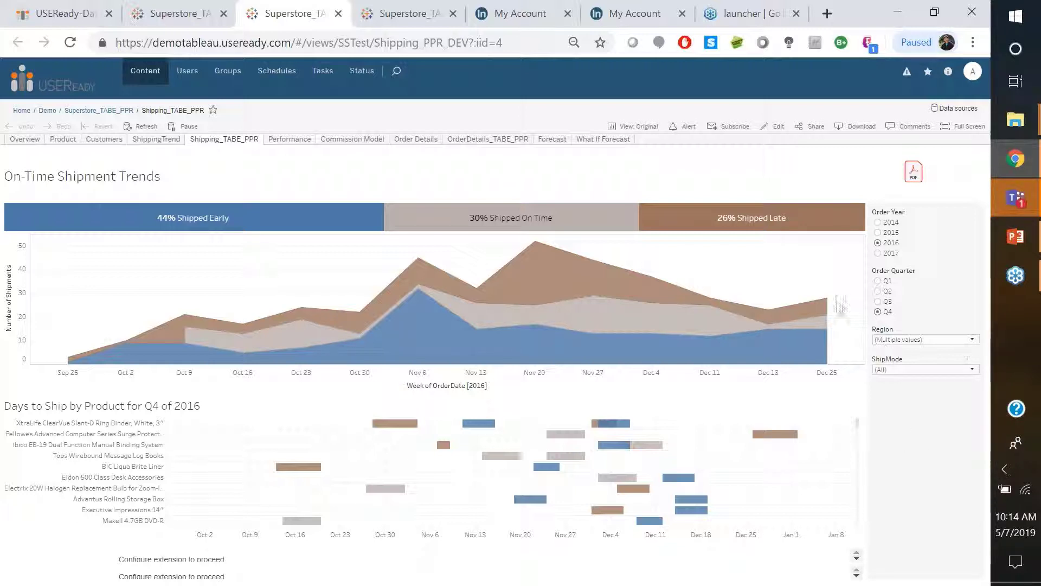
Filter the shipment dashboard to Shipped Late and download this view as a PDF with automatic scaling, Letter size and portrait orientation.
click(753, 220)
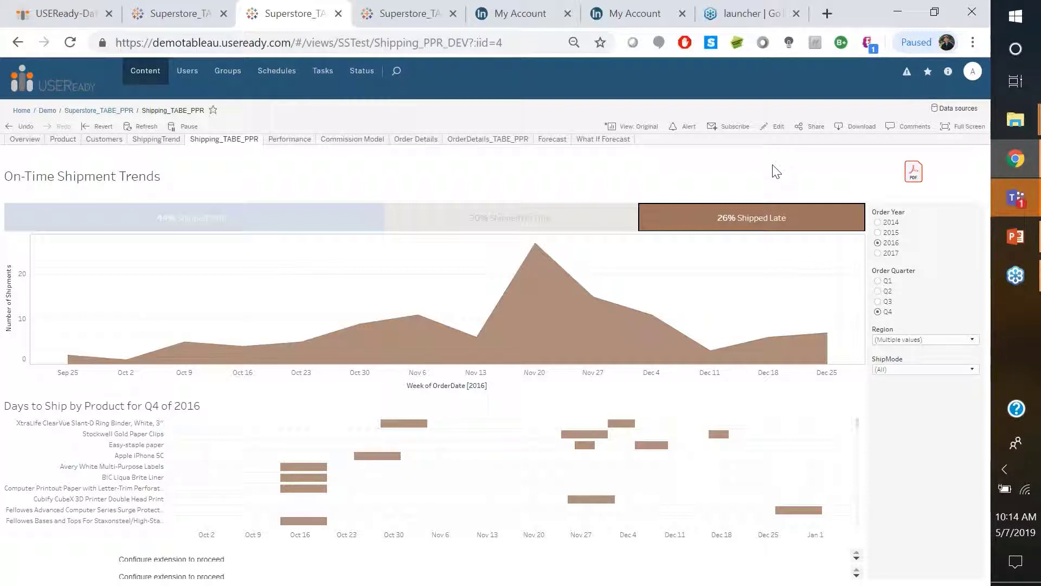
click(854, 130)
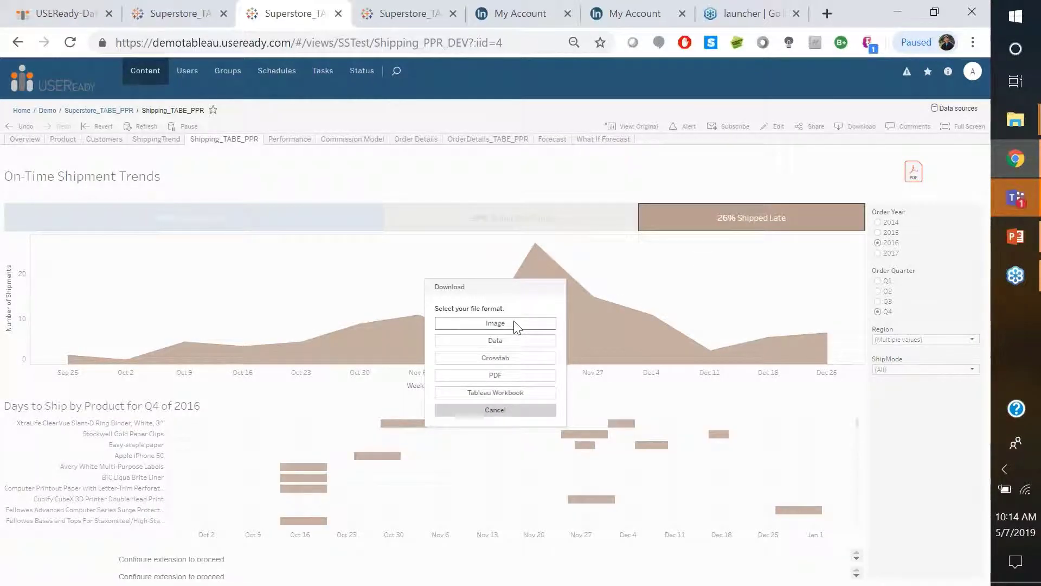
click(504, 379)
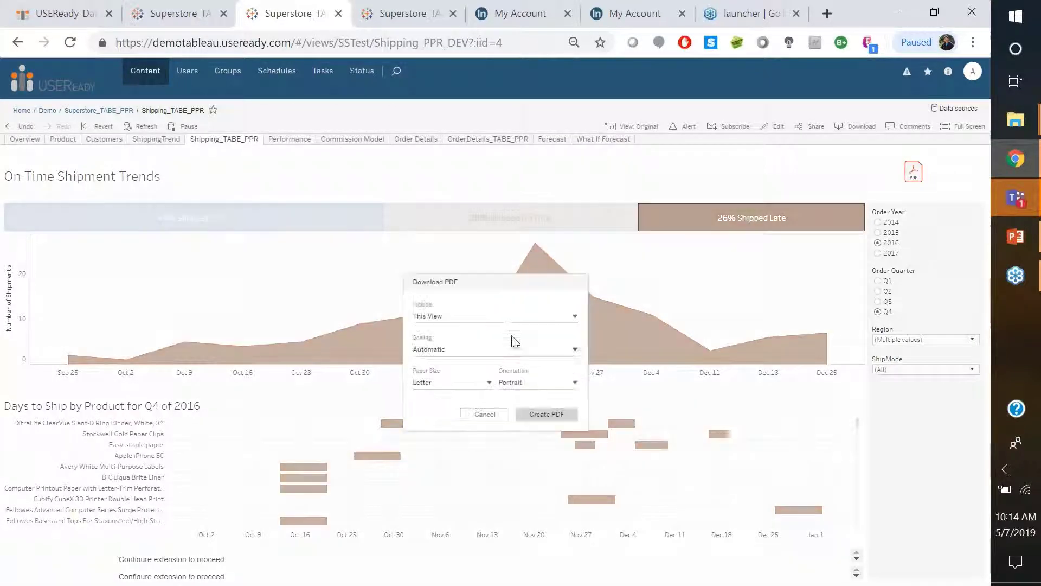
click(539, 415)
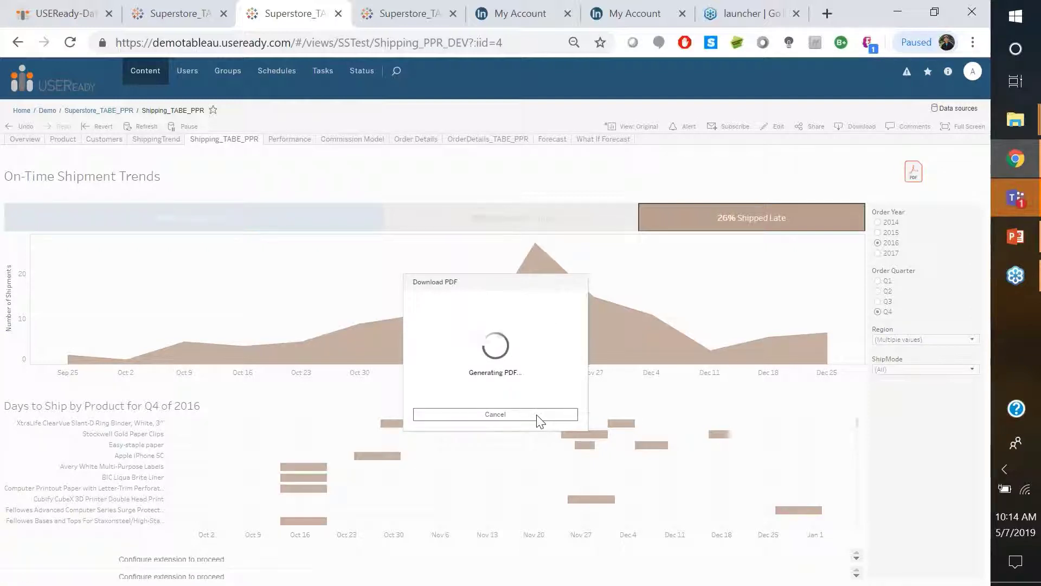
click(529, 368)
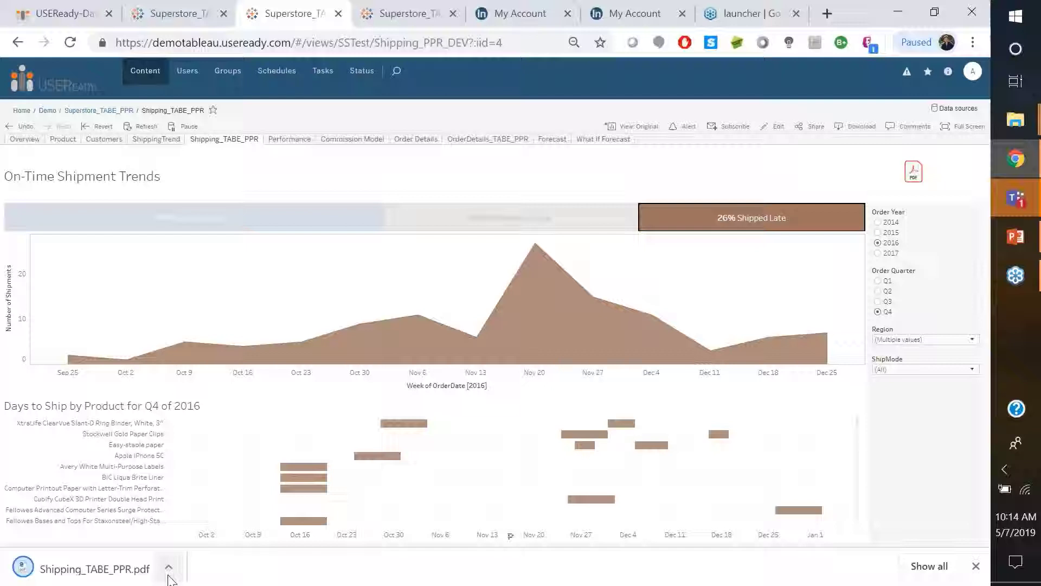
Show the downloaded Shipping_TABE_PPR.pdf in its folder and open it for viewing.
click(168, 573)
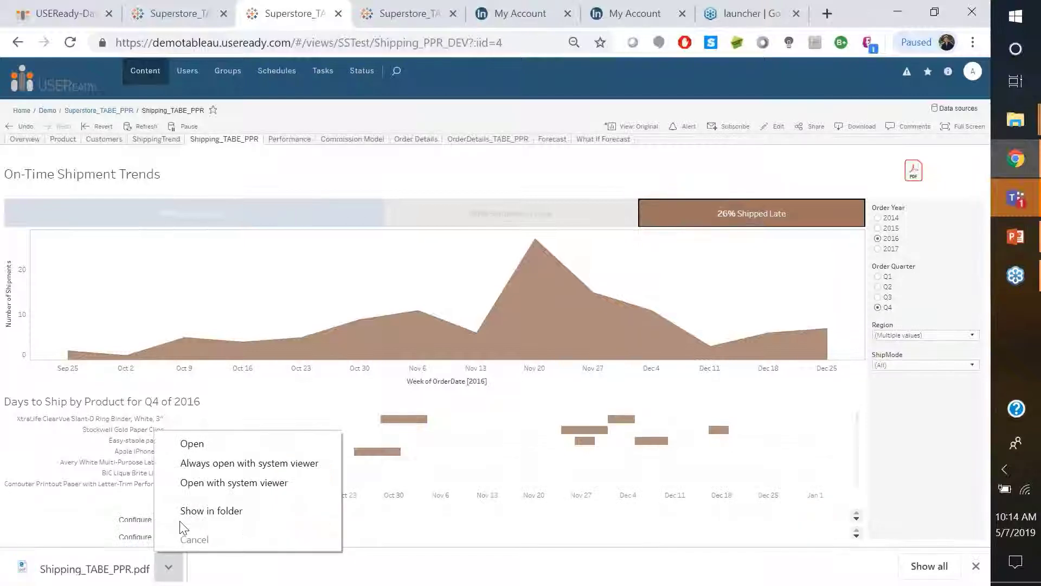
click(191, 511)
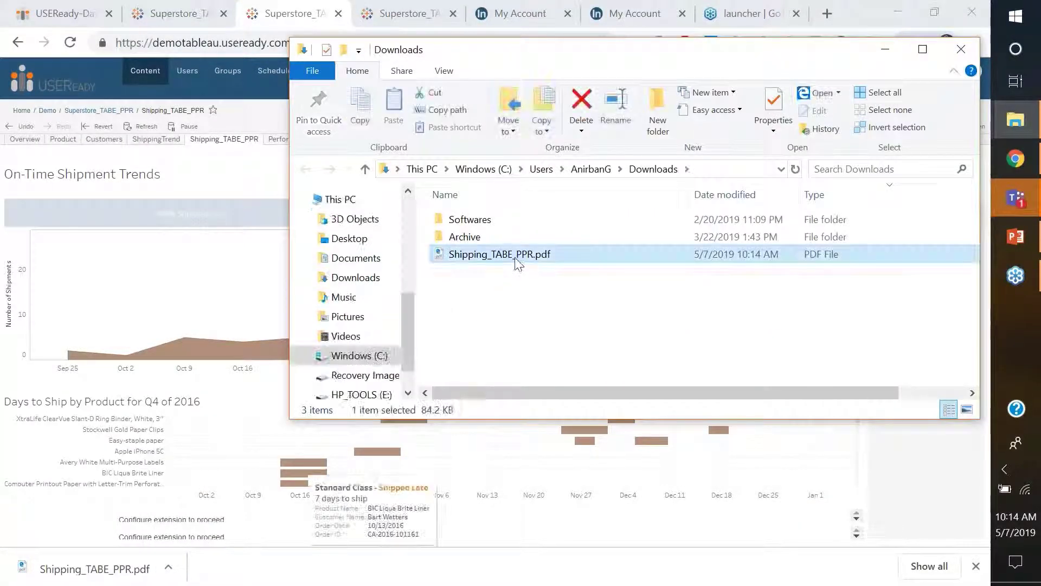
key(Return)
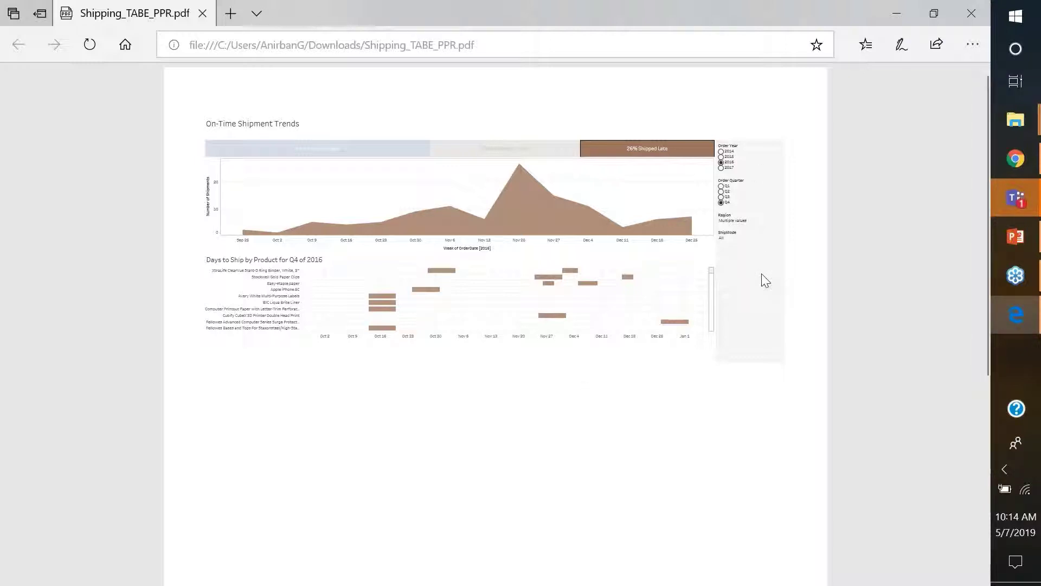
Switch back to the dashboard in Chrome and dismiss the download bar.
key(alt+Tab)
key(alt+Tab)
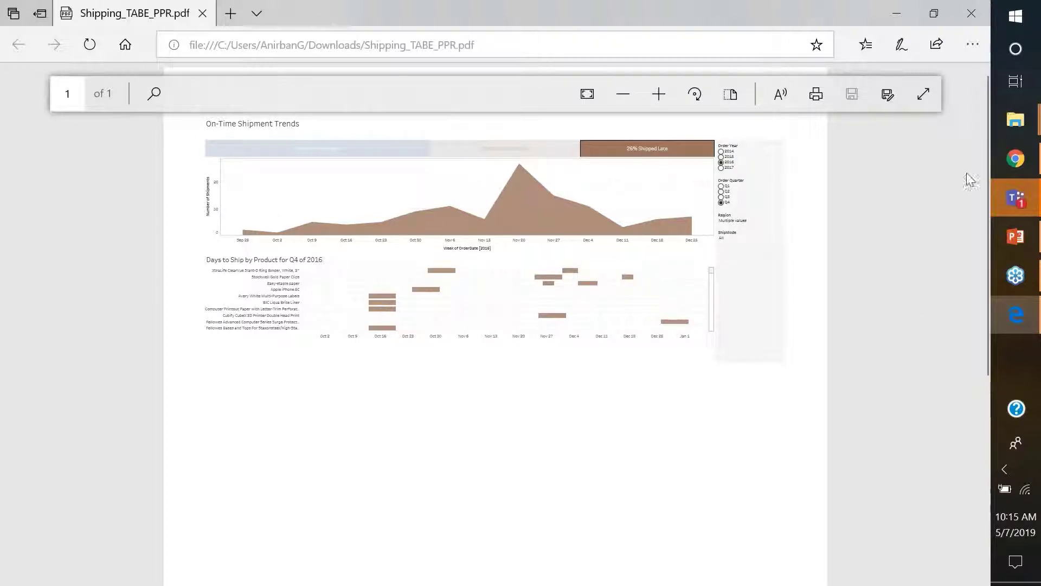
click(1015, 160)
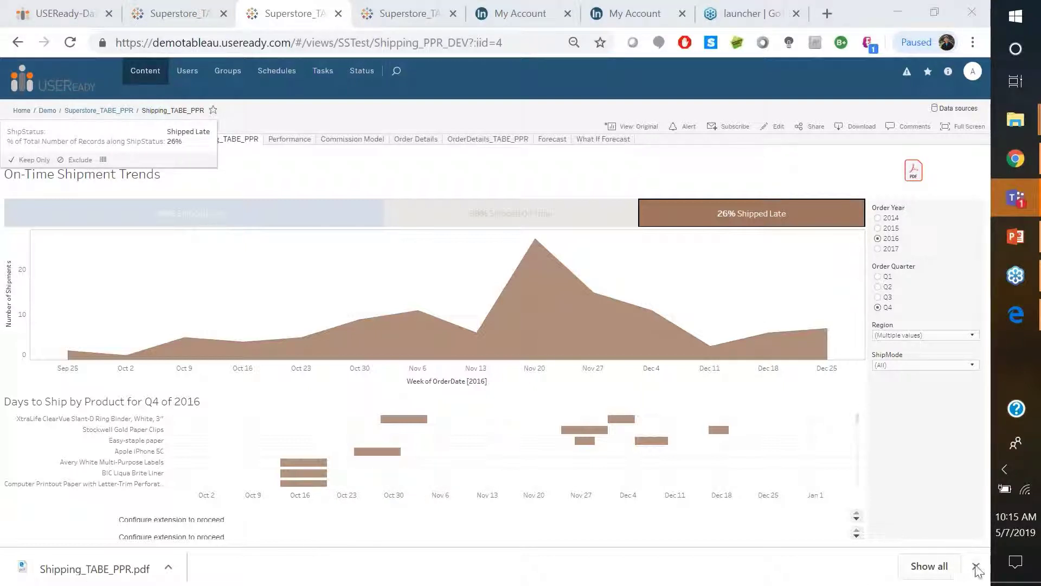
click(976, 566)
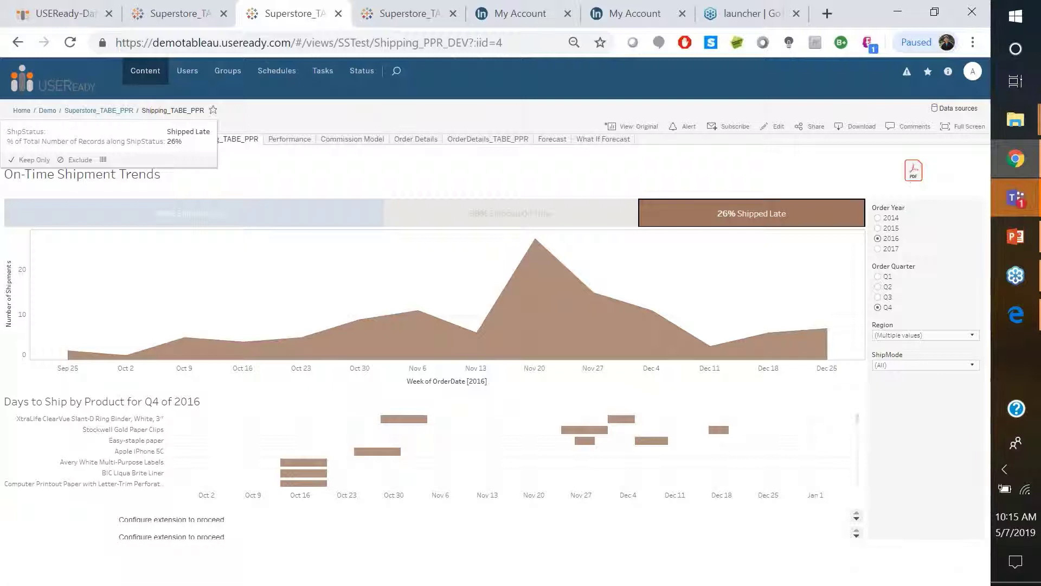
Generate the pixel-perfect PDF report of late shipments with the dashboard's PDF extension and bring up the finished report.
click(911, 173)
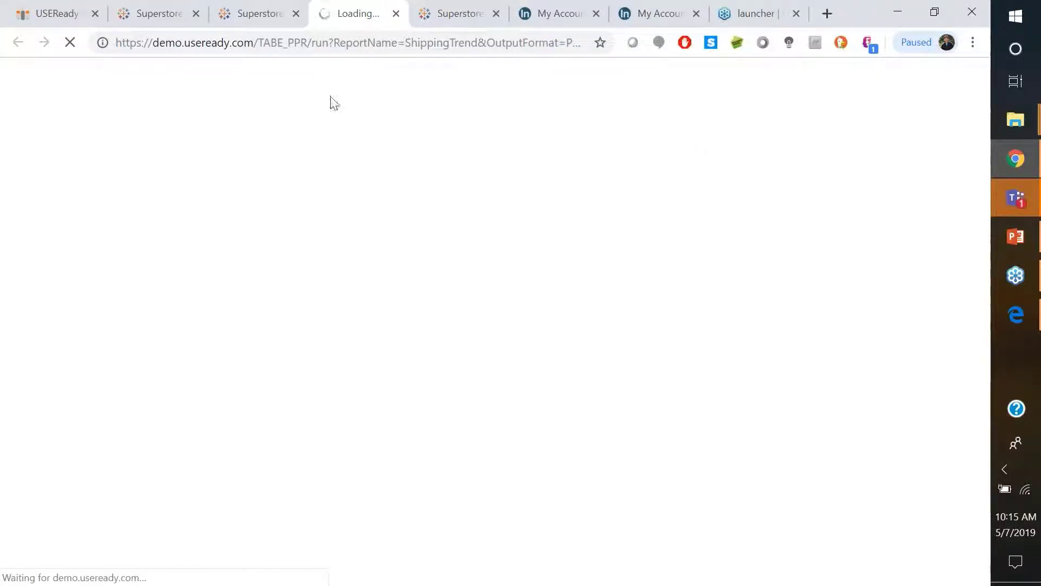
click(253, 22)
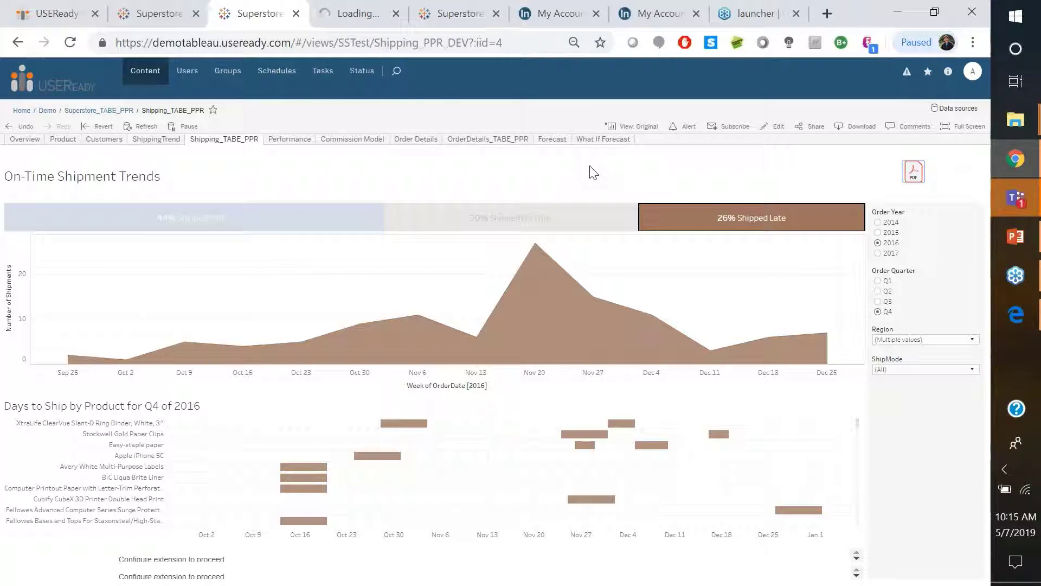
click(359, 21)
click(257, 15)
click(344, 17)
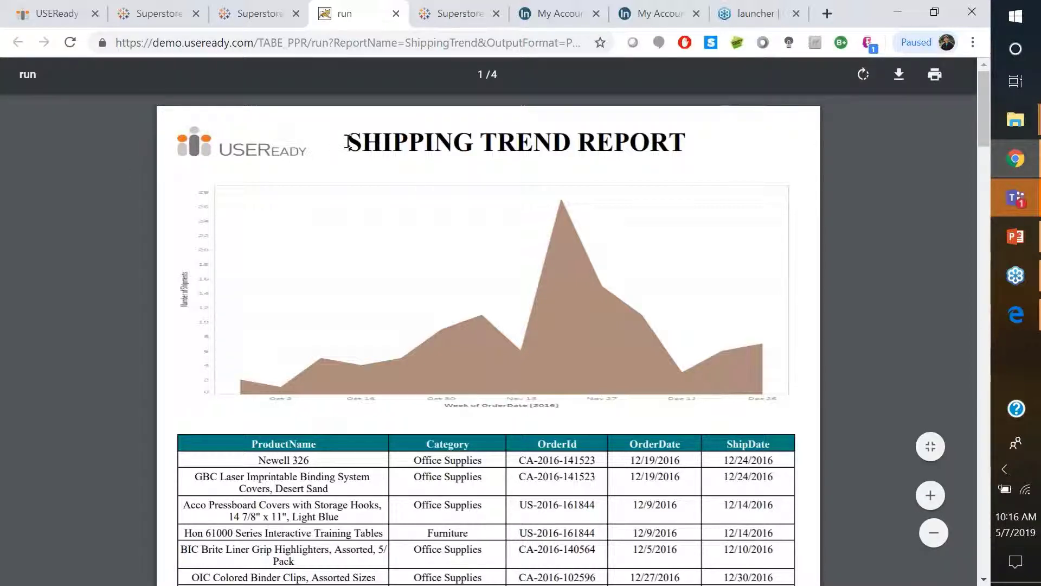
Examine the Shipping Trend Report's title, chart and product table through to the start of its second page.
drag(349, 142, 687, 142)
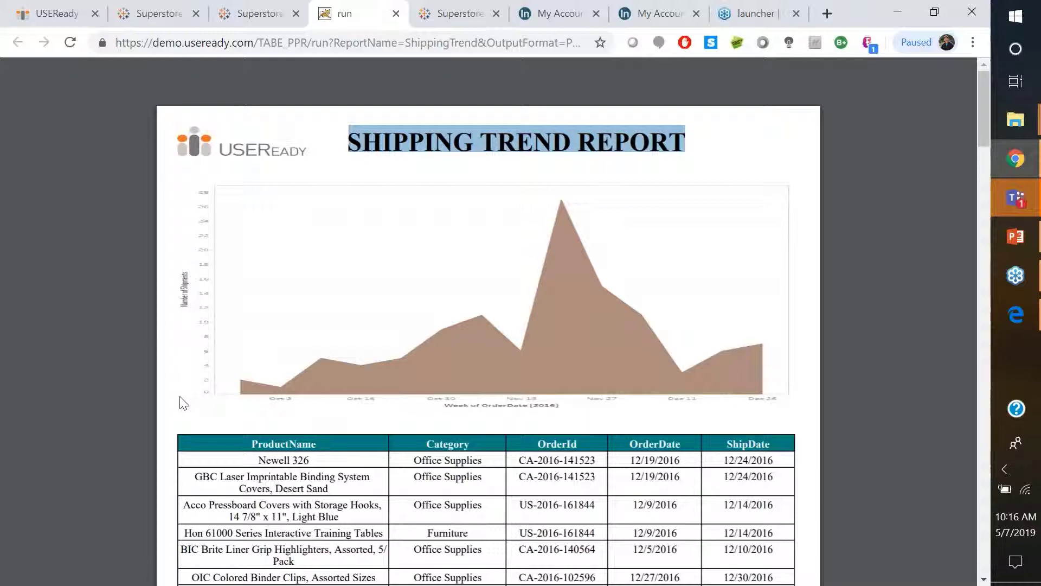
scroll(183, 403, down, 1)
scroll(184, 403, down, 5)
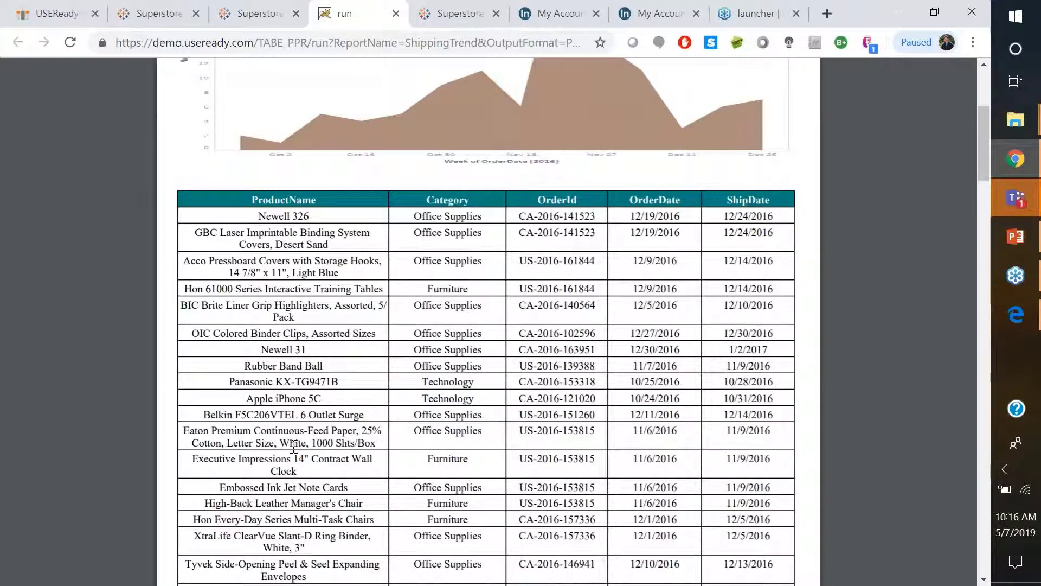
scroll(293, 448, down, 1)
scroll(287, 261, down, 7)
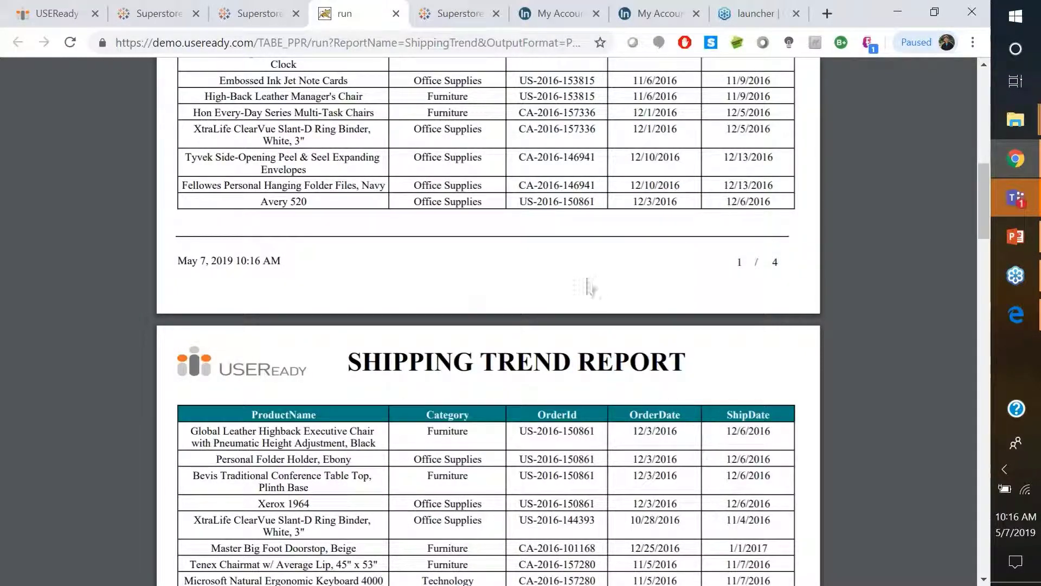
Return to the dashboard and filter it to Shipped On Time for order year 2014 and quarter Q1.
key(ctrl+shift+Tab)
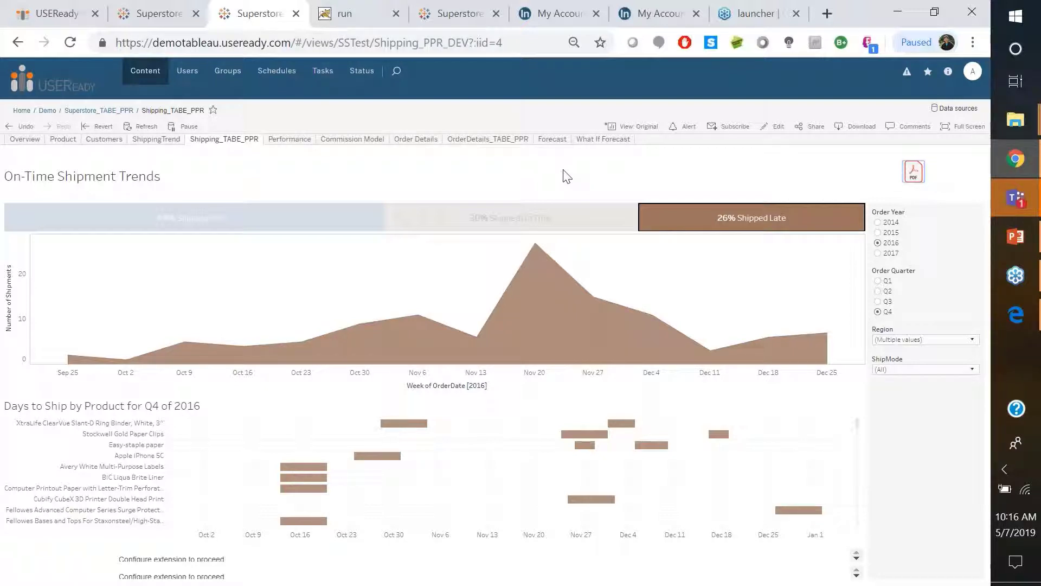
click(475, 220)
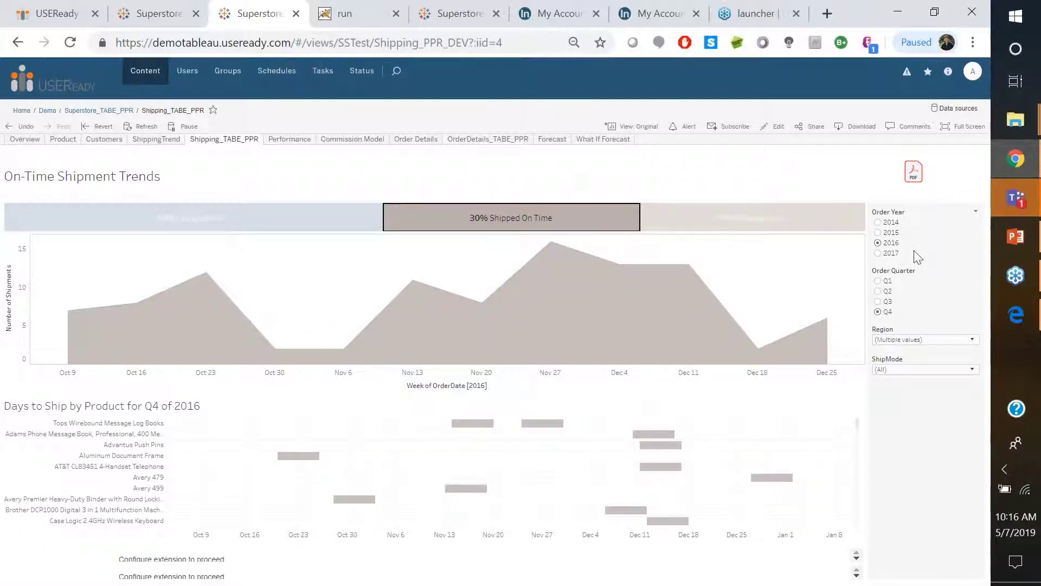
click(878, 223)
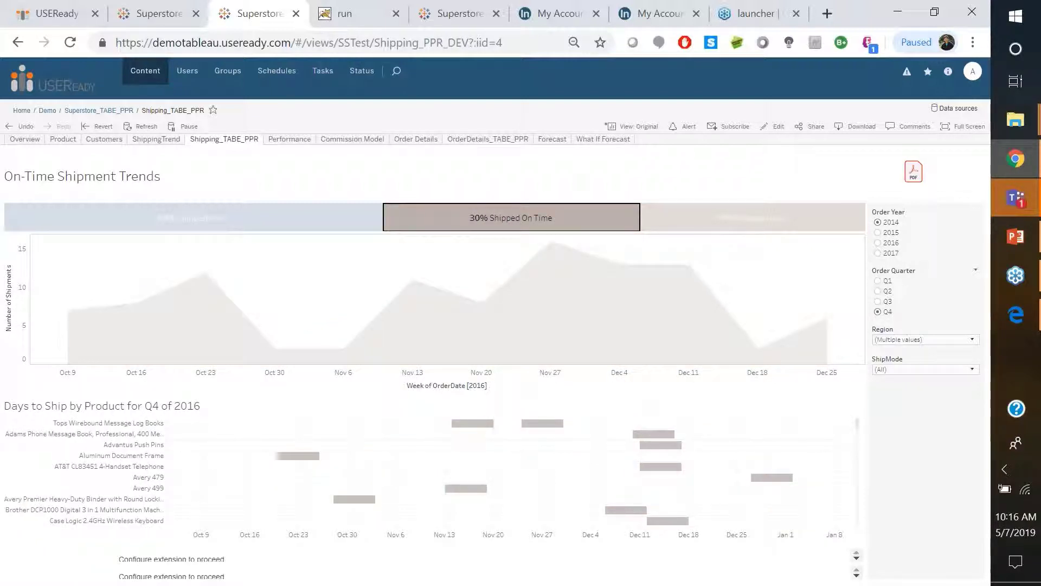
click(878, 281)
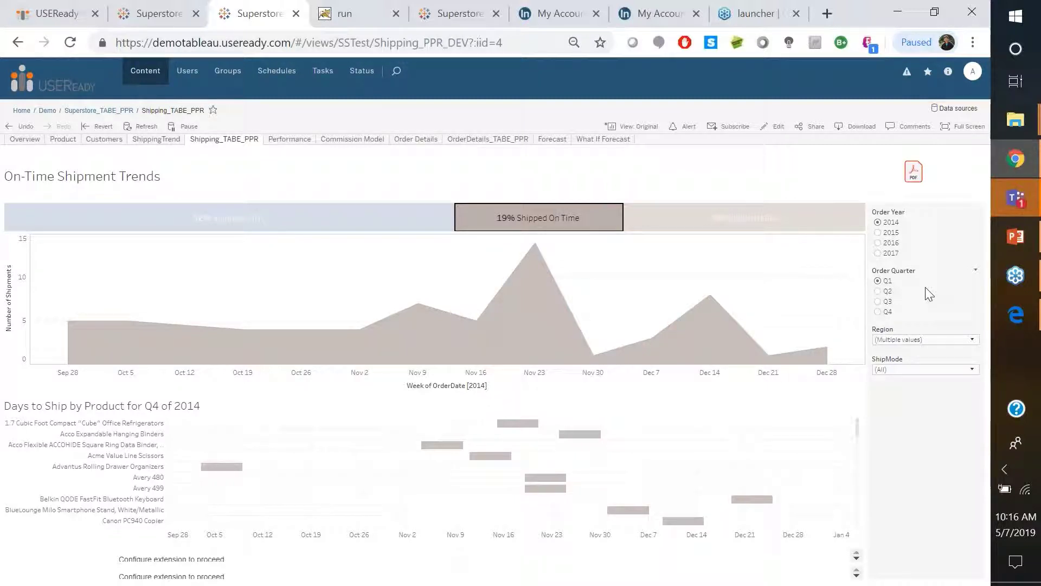
Generate the pixel-perfect PDF report for the filtered on-time shipments and review its product table.
click(914, 181)
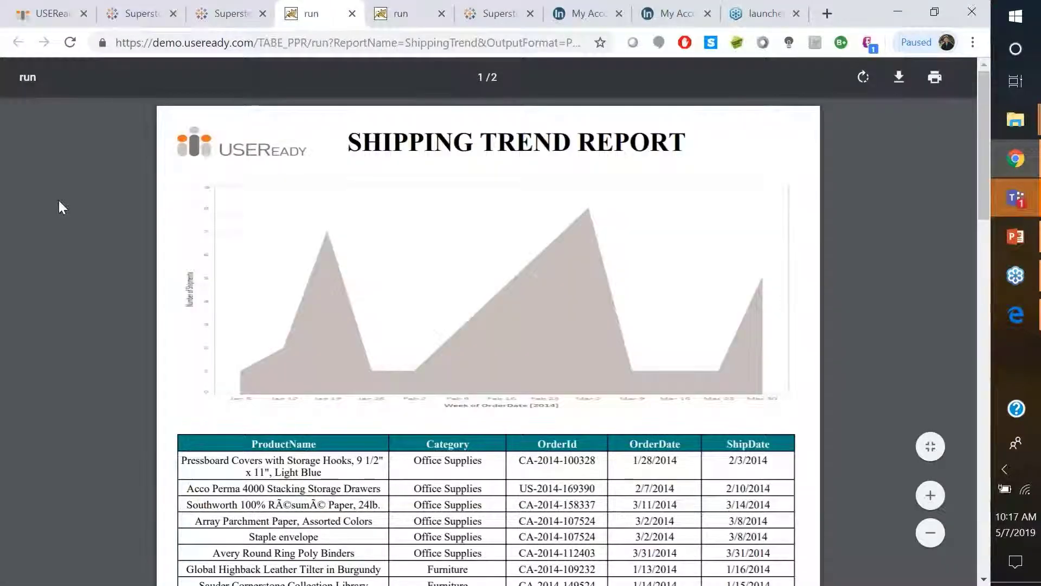
scroll(58, 200, down, 5)
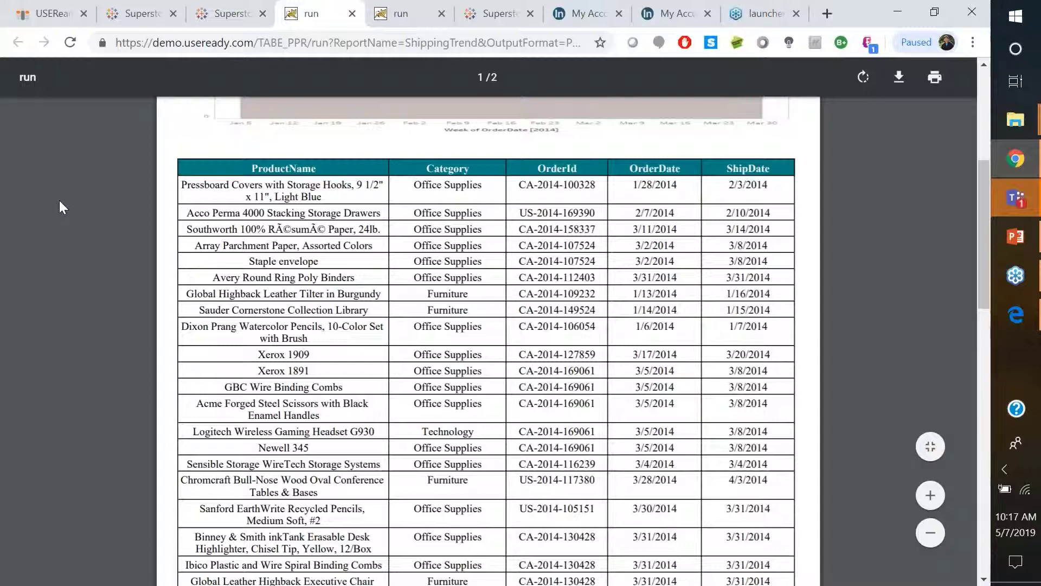
Go back to the Shipping_TABE_PPR dashboard and open it in web editing mode.
key(ctrl+shift+Tab)
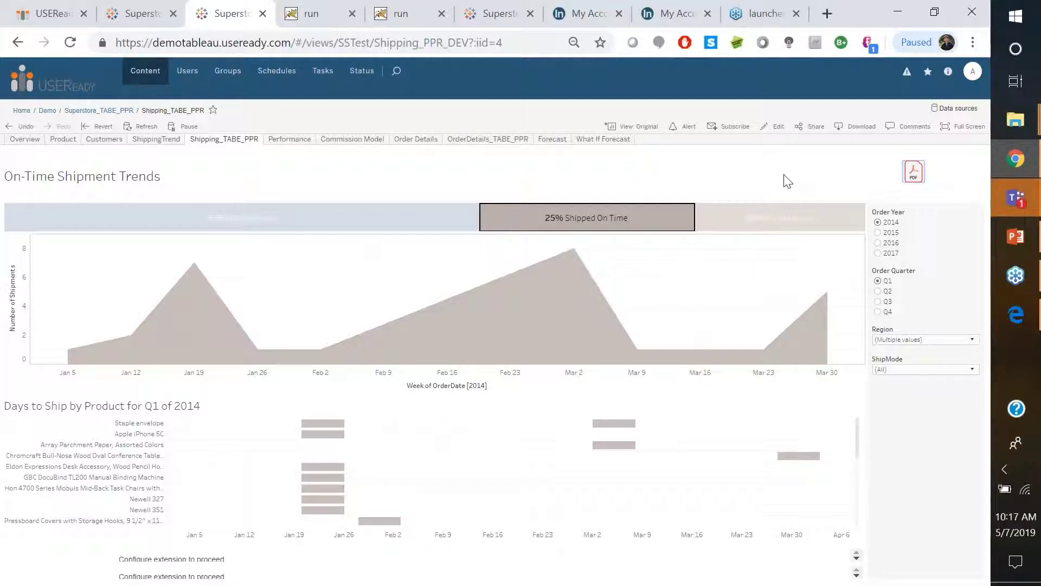
click(771, 126)
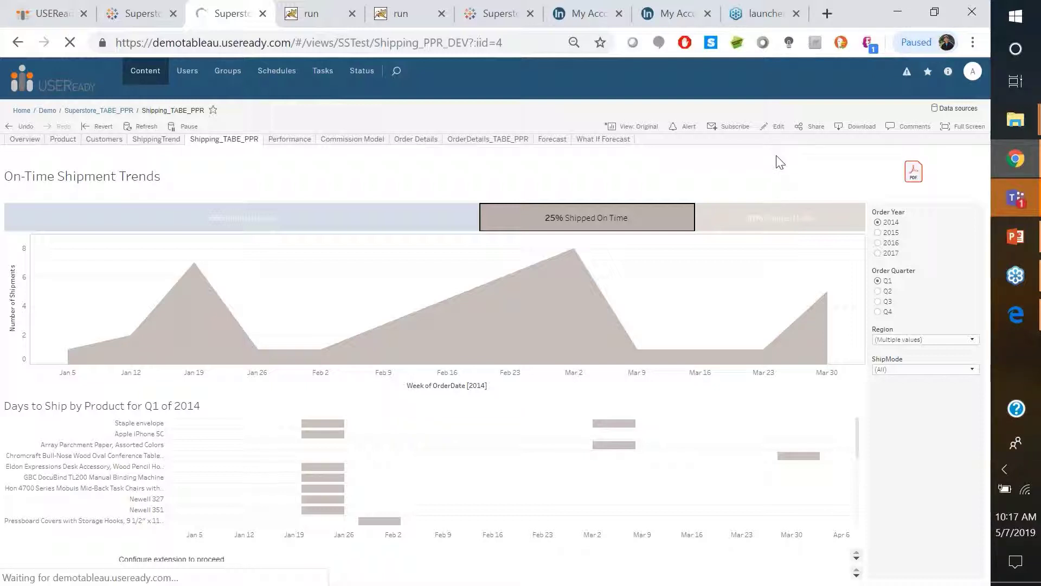
click(495, 15)
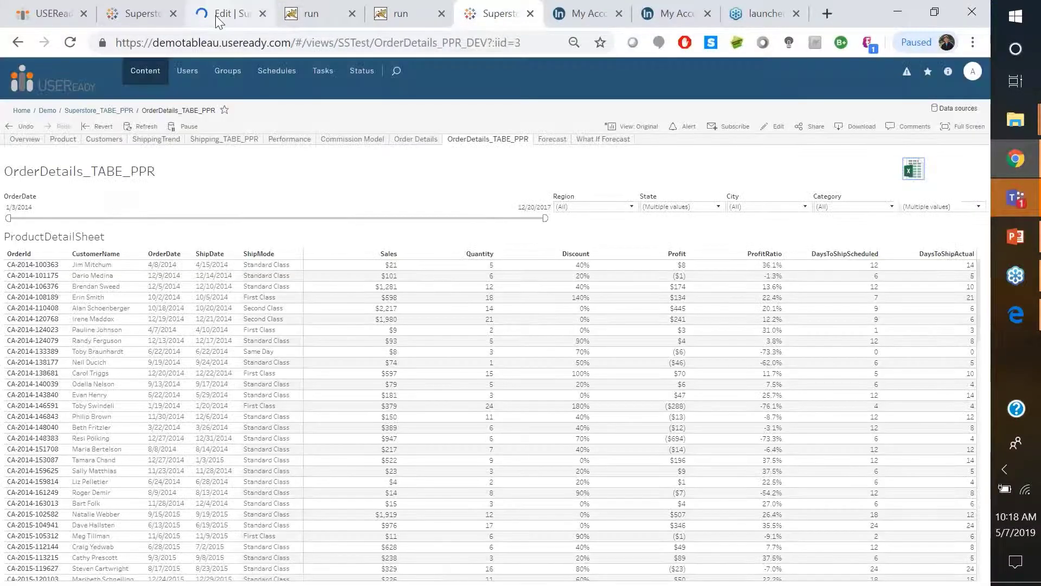
click(217, 15)
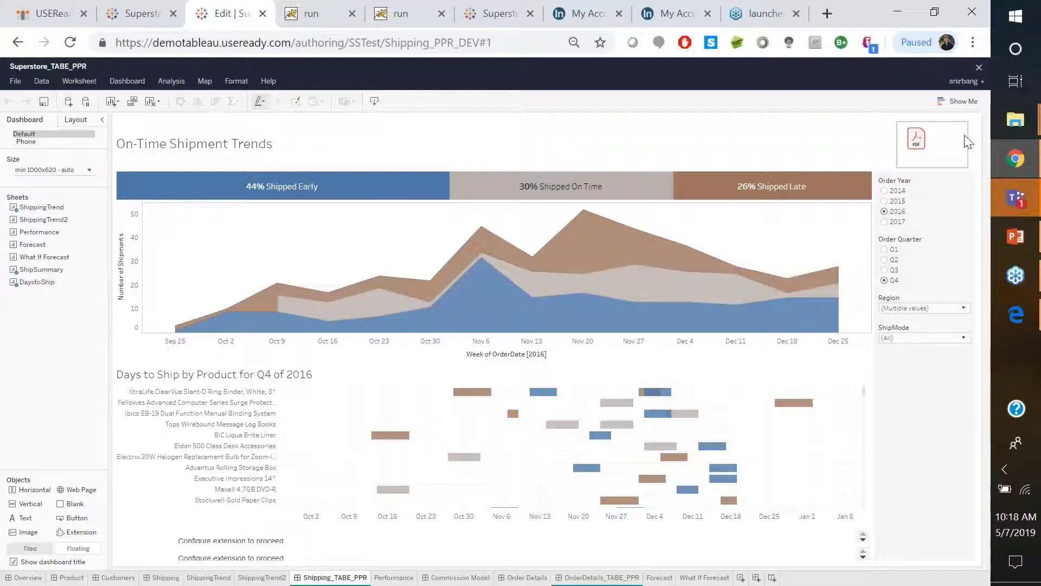
Configure the dashboard's PDF report extension to use the DOCX output format and save the settings.
click(963, 144)
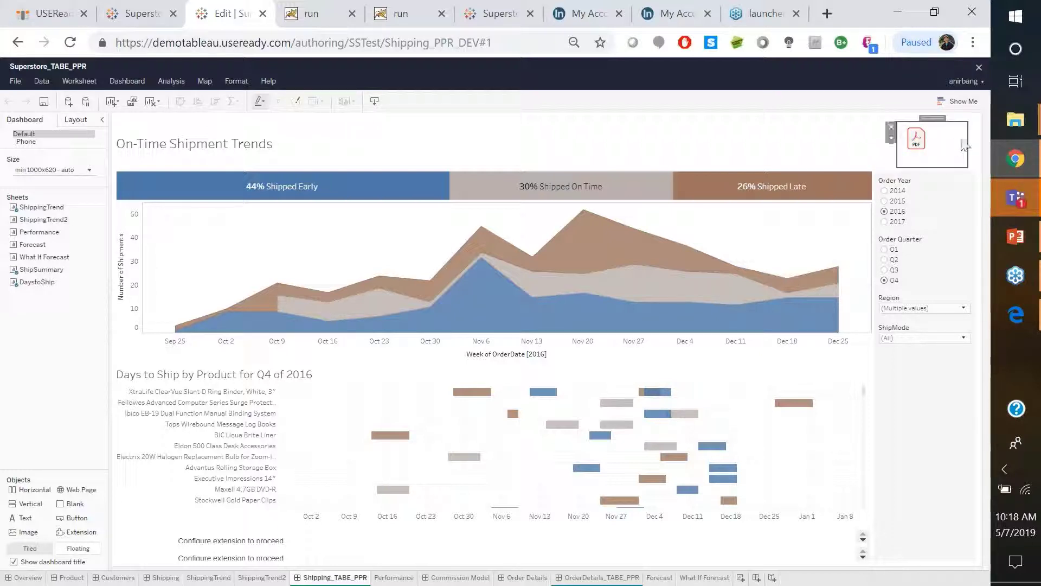
click(890, 140)
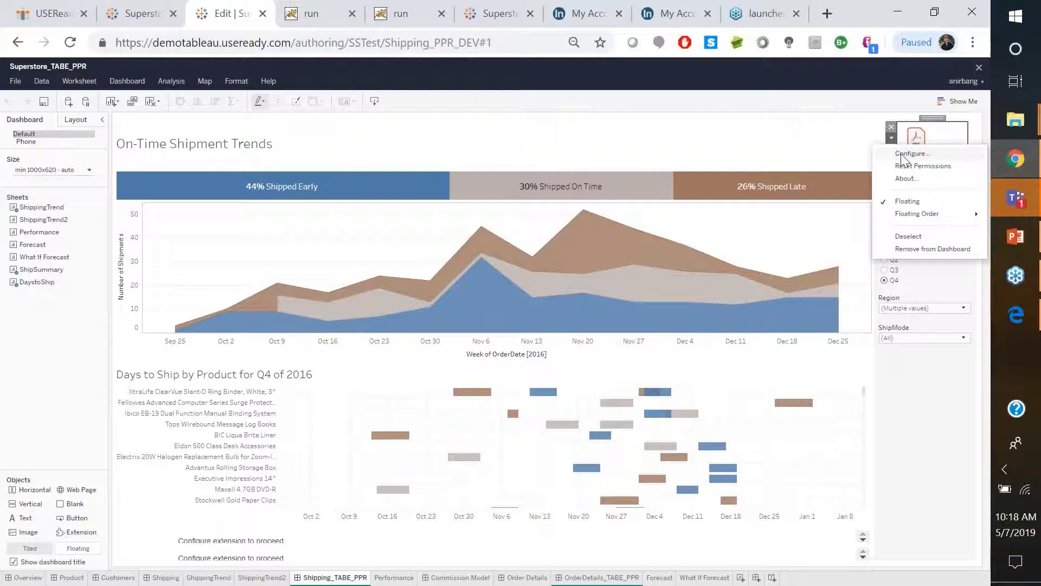
click(902, 155)
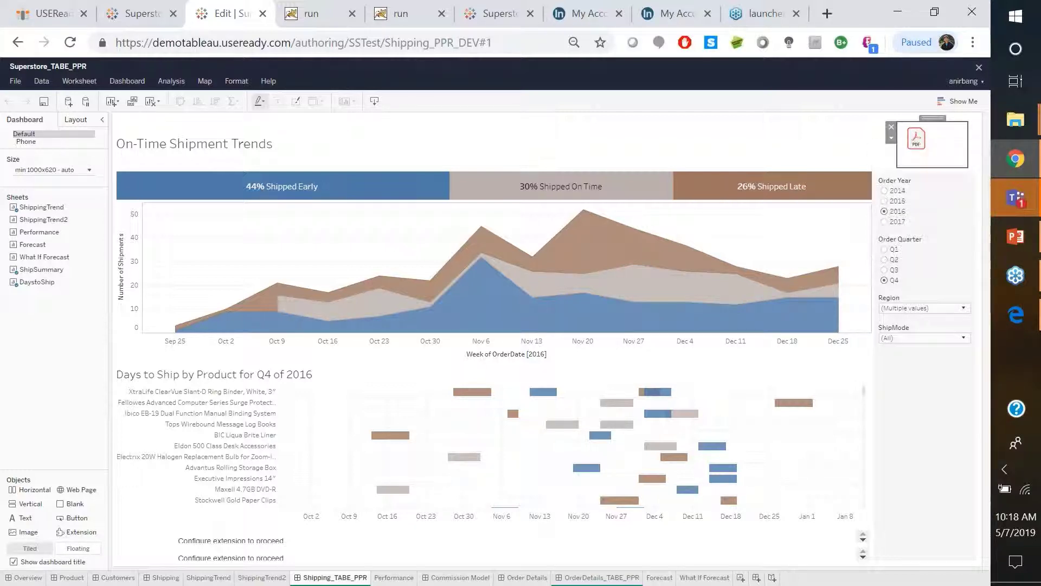
click(161, 118)
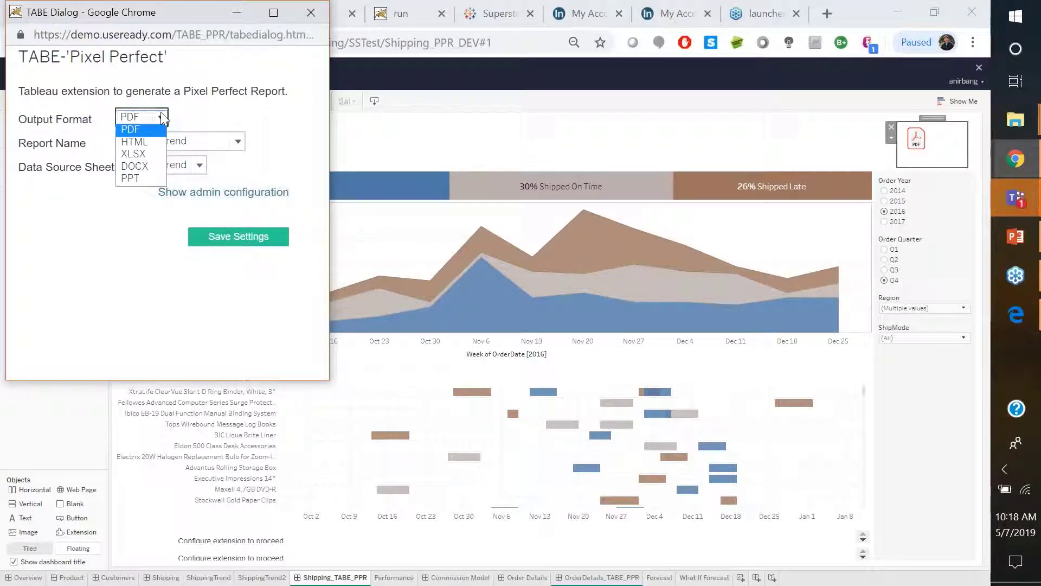
click(140, 167)
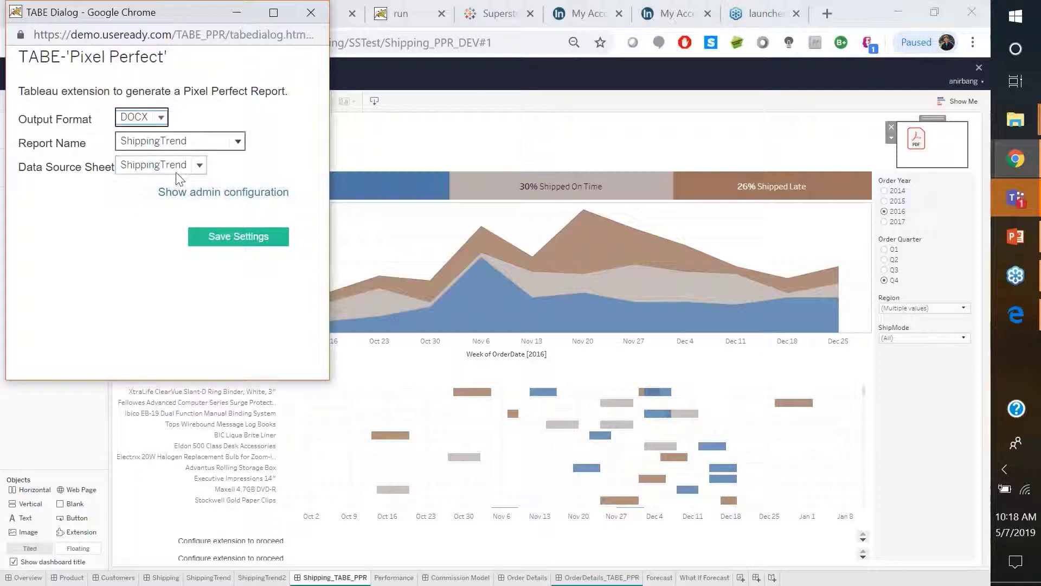
click(222, 241)
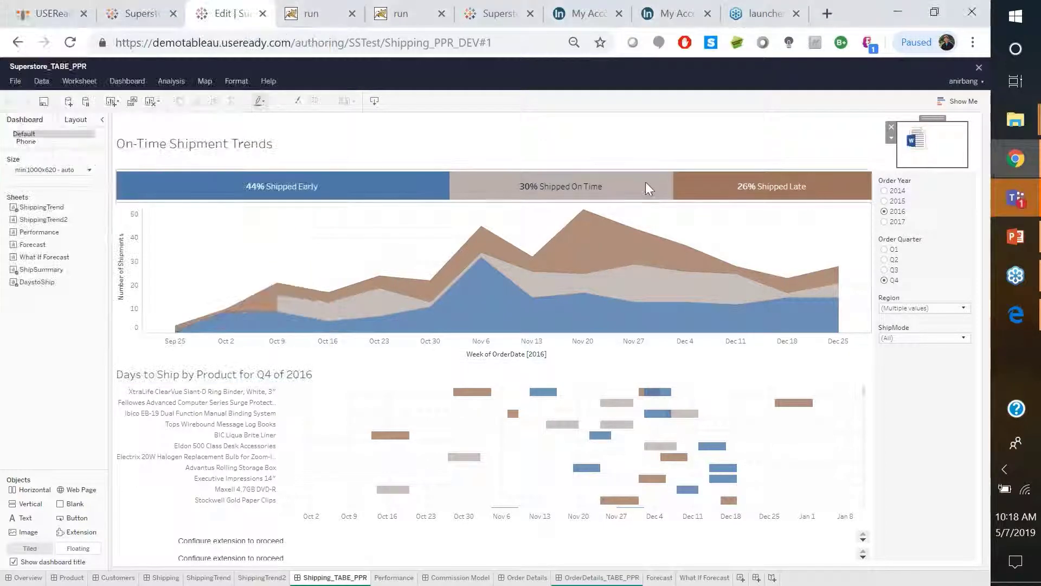
Generate the Word shipping report from the dashboard extension and open the downloaded ShippingTrend.docx from its folder.
click(917, 141)
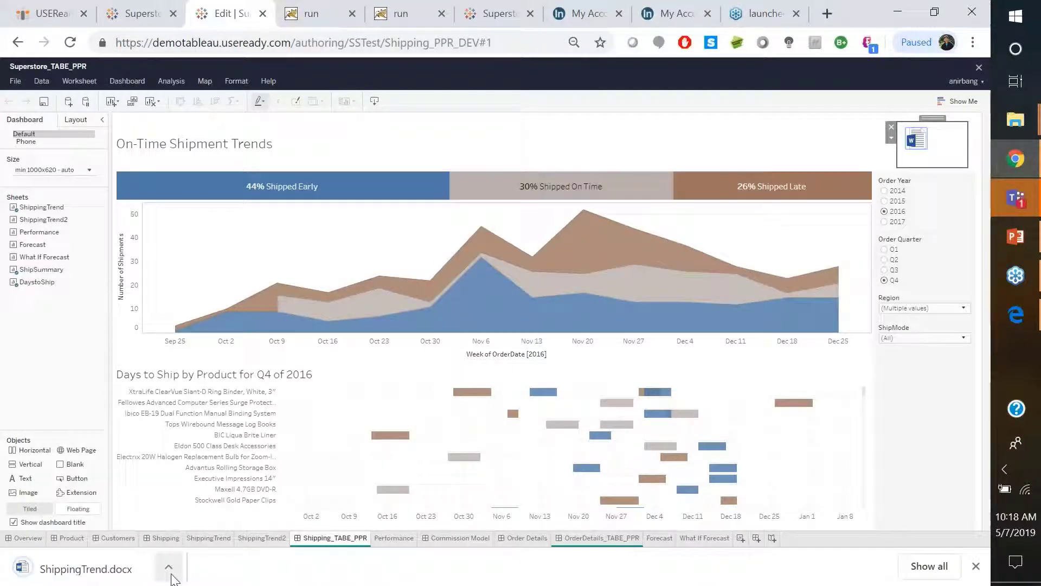
click(169, 567)
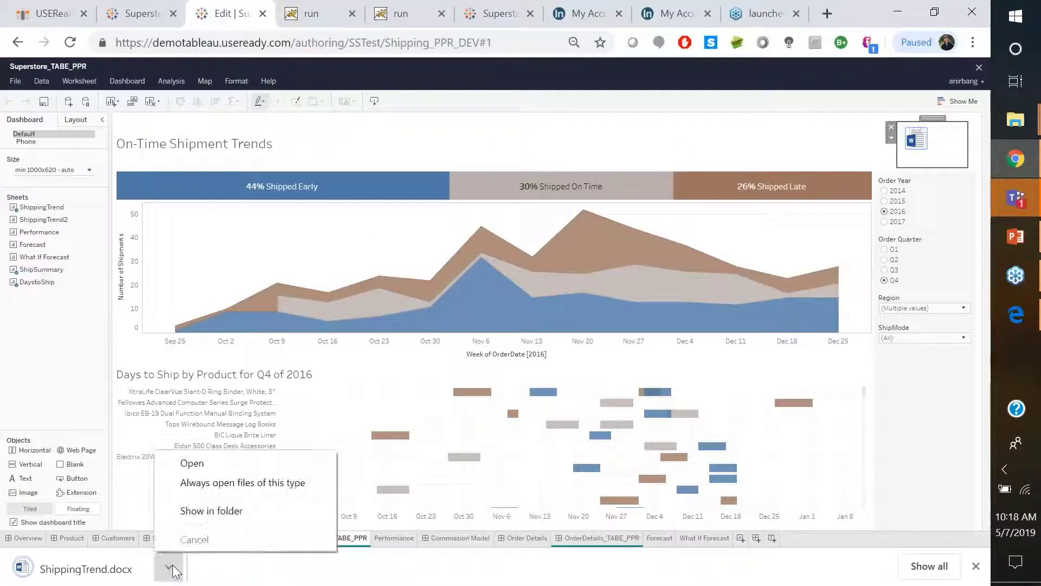
click(188, 512)
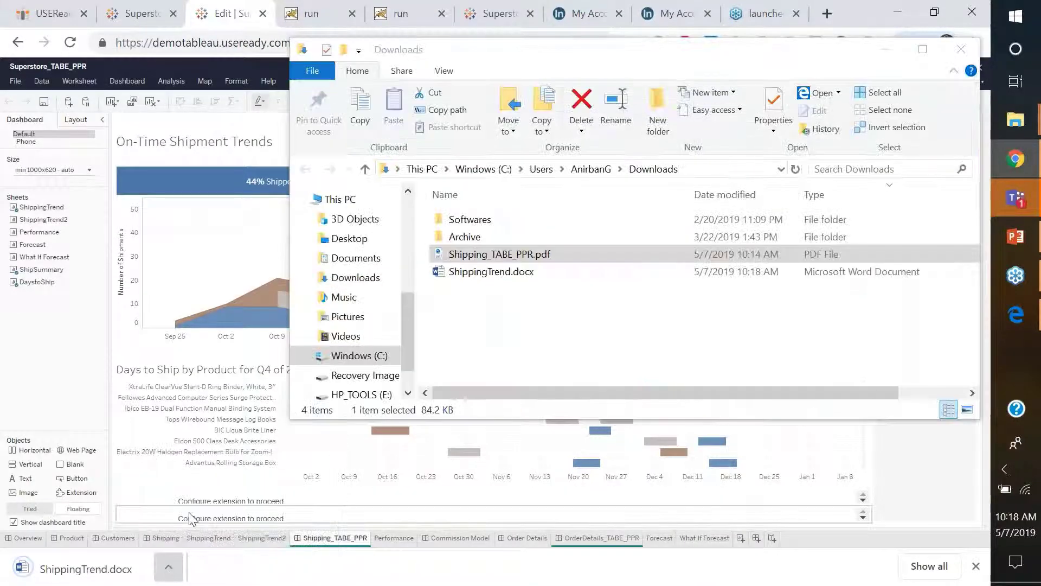
double_click(522, 272)
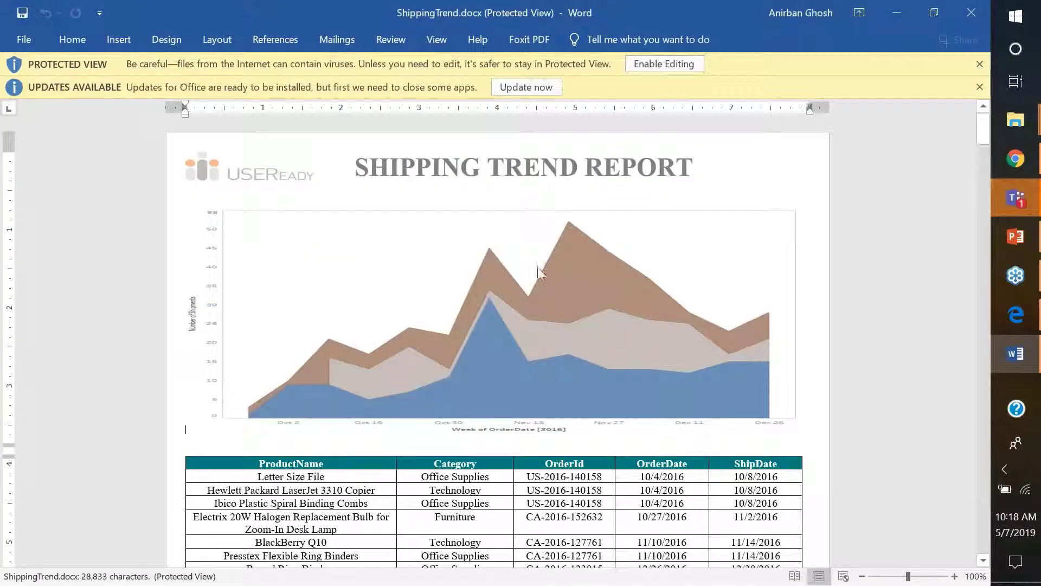
Dismiss a notification bar in the document and review the shipping trend chart and product table through the first page's footer.
click(980, 86)
click(980, 64)
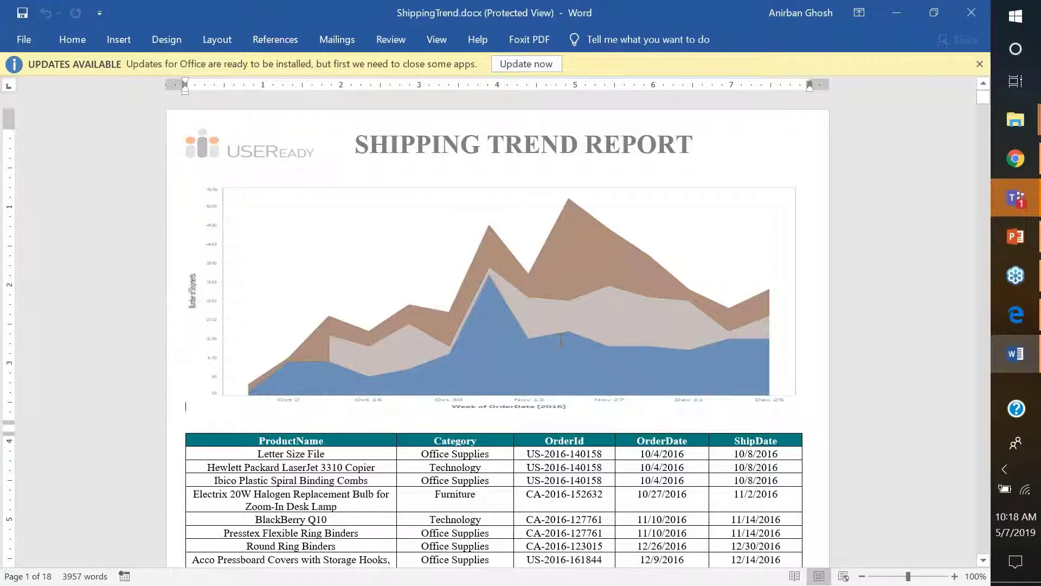
scroll(561, 340, down, 3)
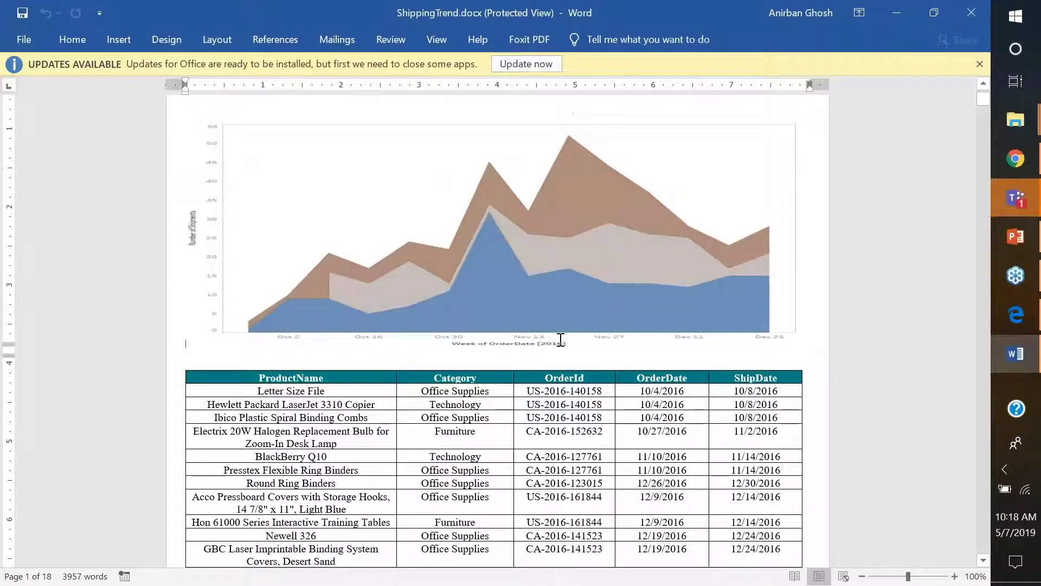
scroll(560, 340, down, 15)
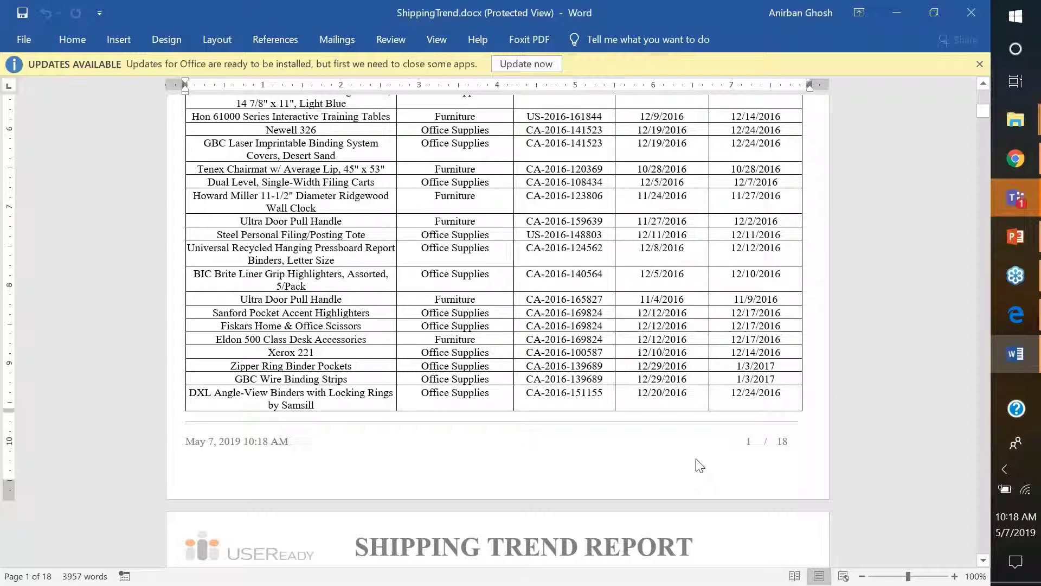
Switch back to the dashboard in Chrome and add the TABE_PPR_DEMO.trex extension as a floating object near the Word report icon.
key(alt+Tab)
click(1015, 240)
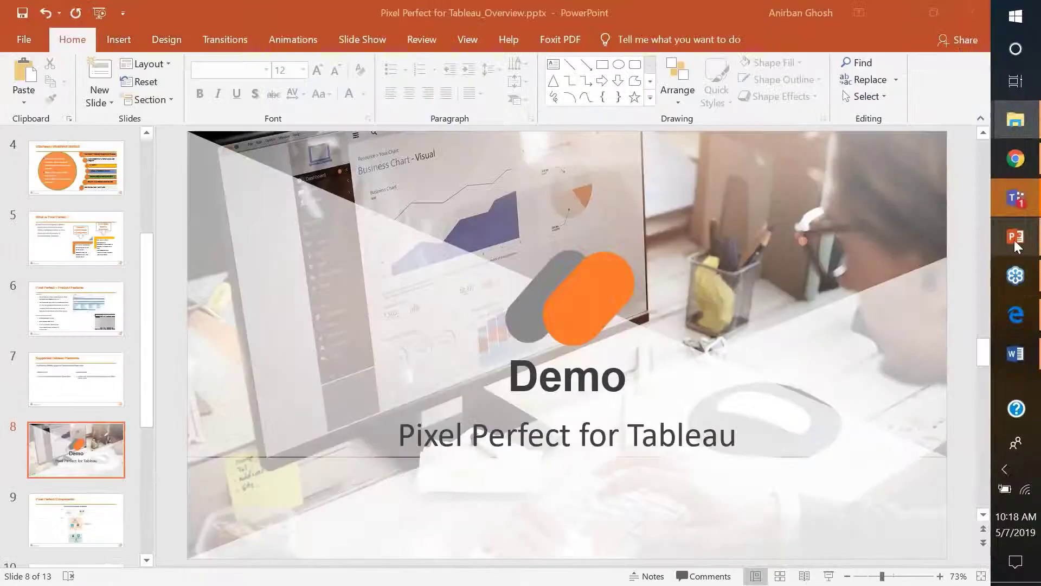
click(1016, 157)
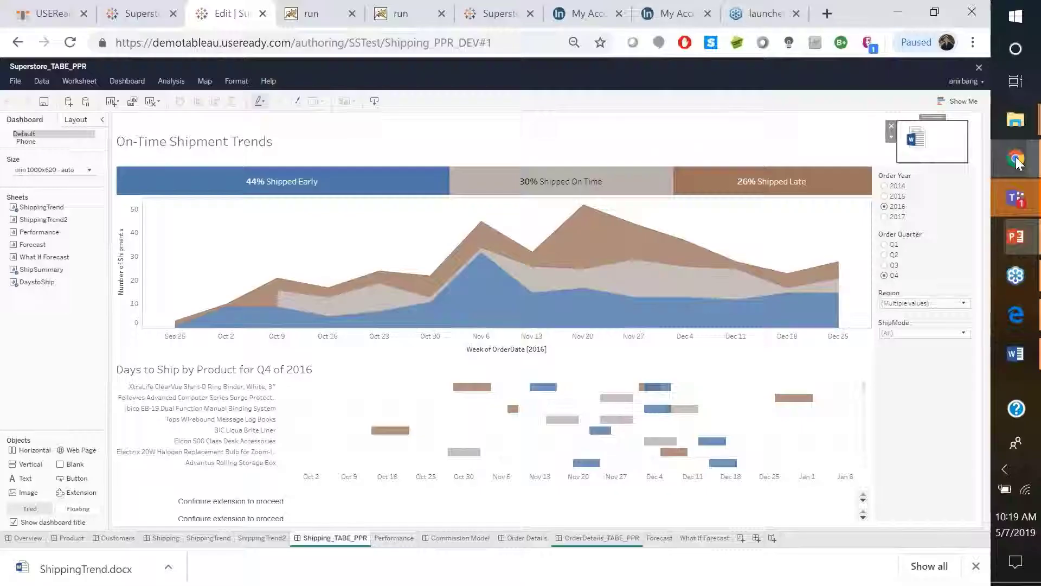
click(779, 146)
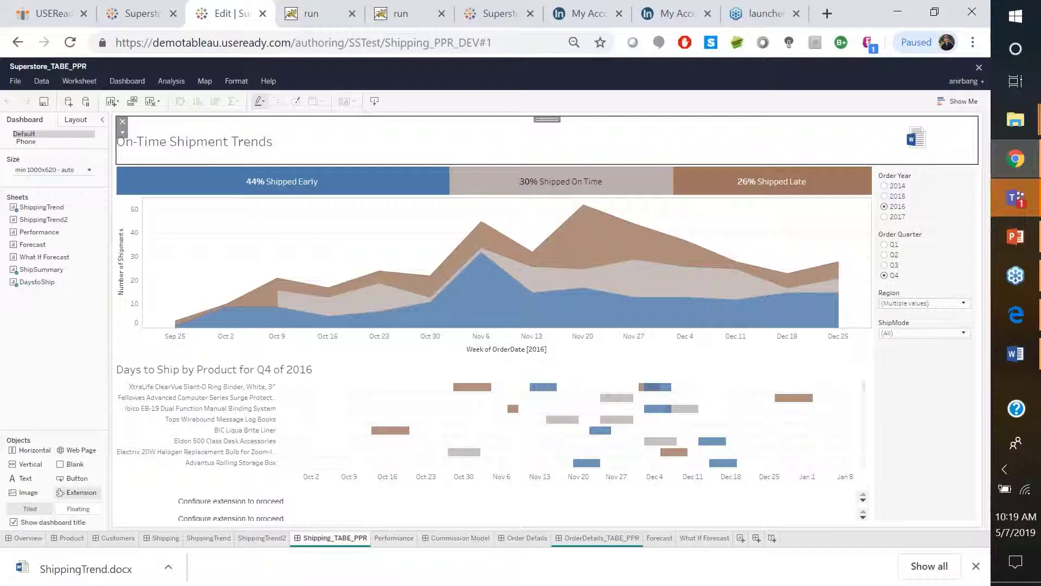
drag(76, 492, 594, 117)
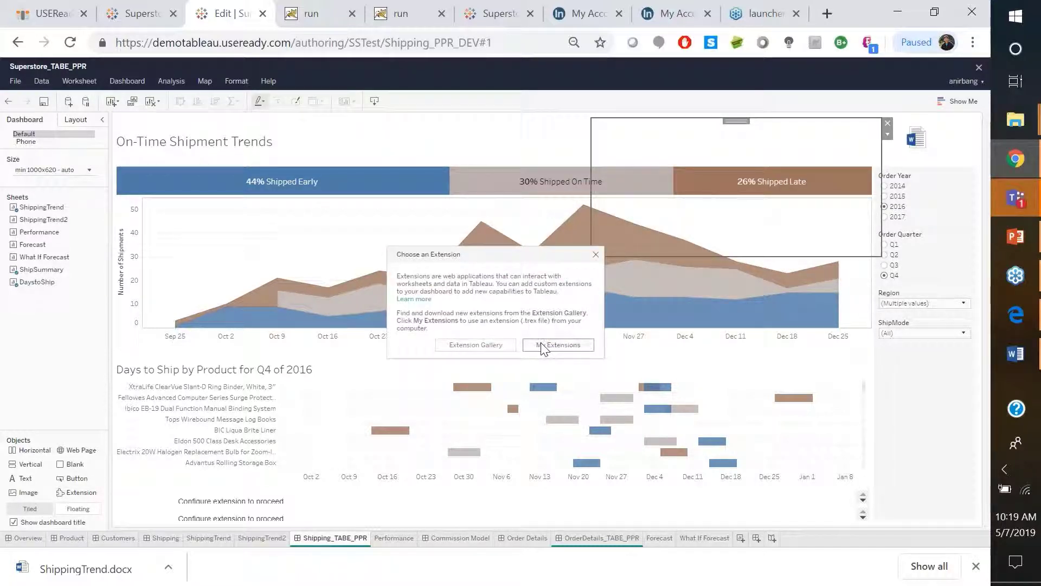
click(544, 348)
click(637, 185)
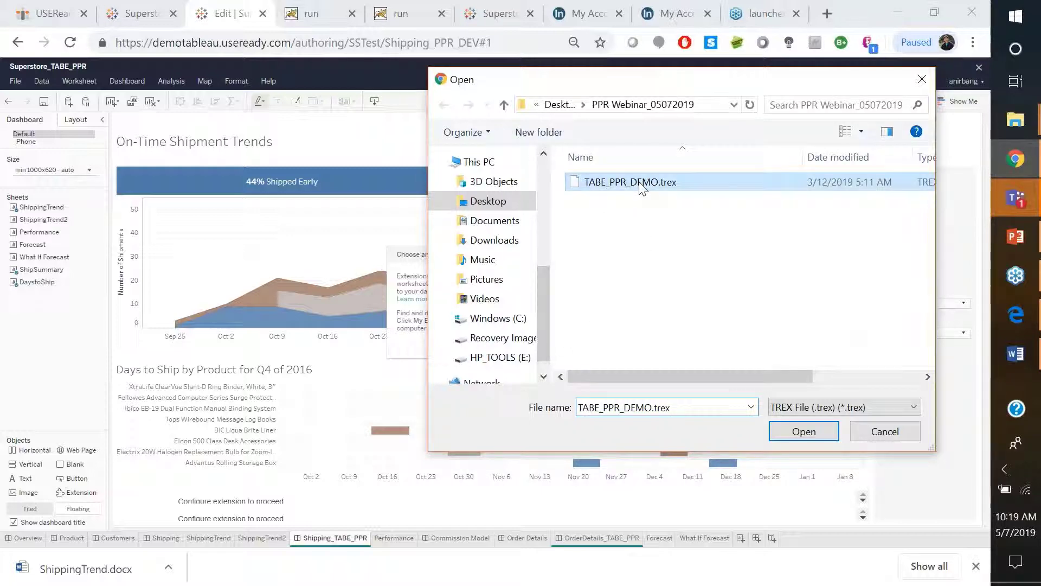
click(803, 431)
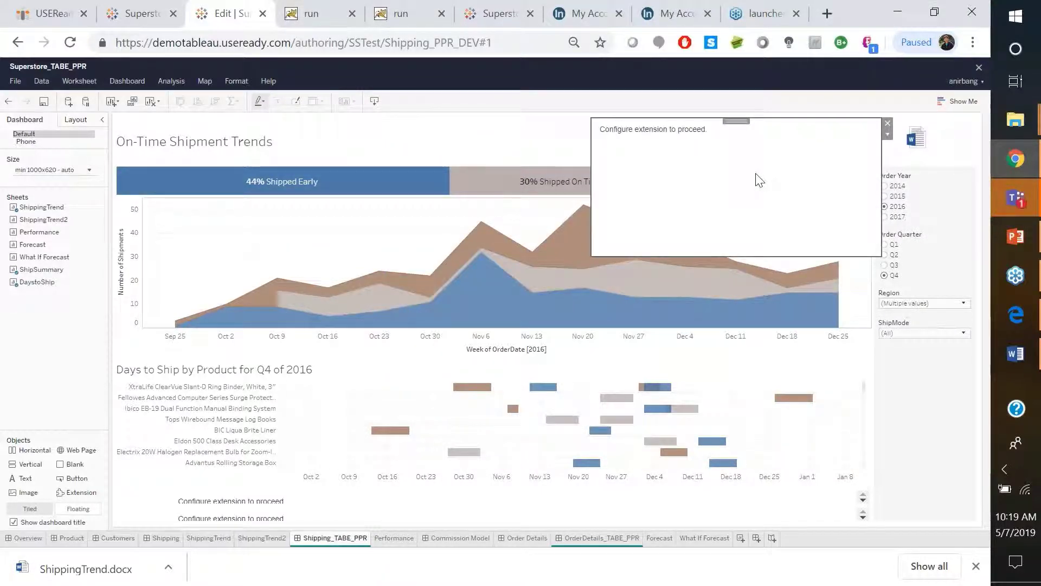
Configure the new extension with the PPT output format and the ShippingTrend report, and save the settings.
click(887, 135)
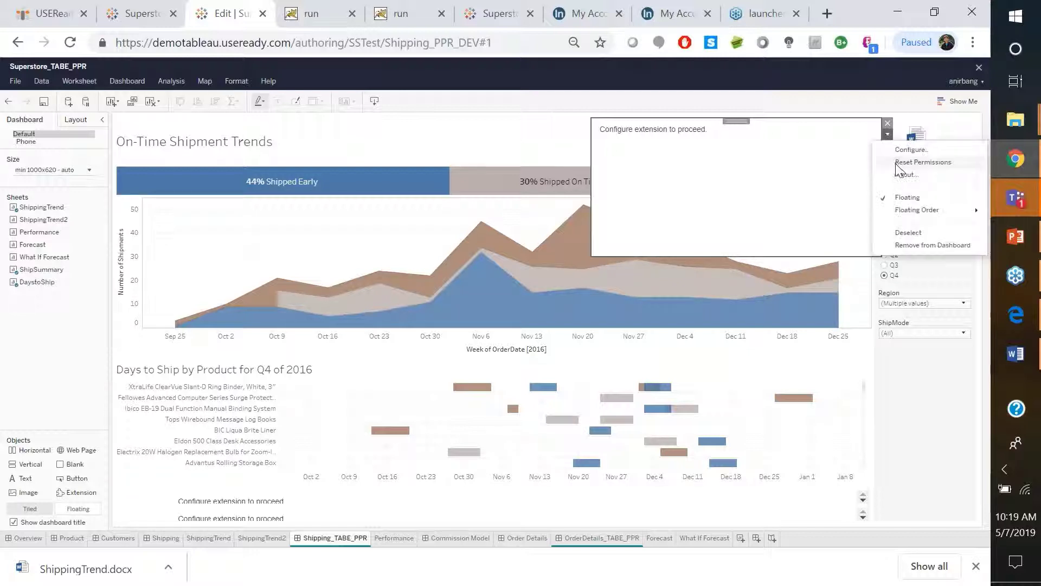
click(899, 148)
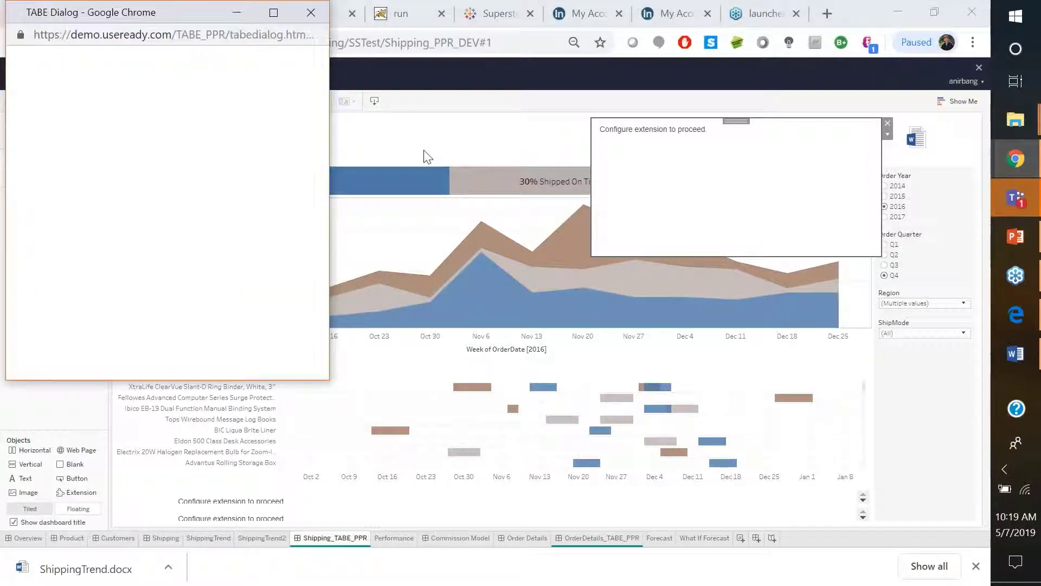
click(161, 117)
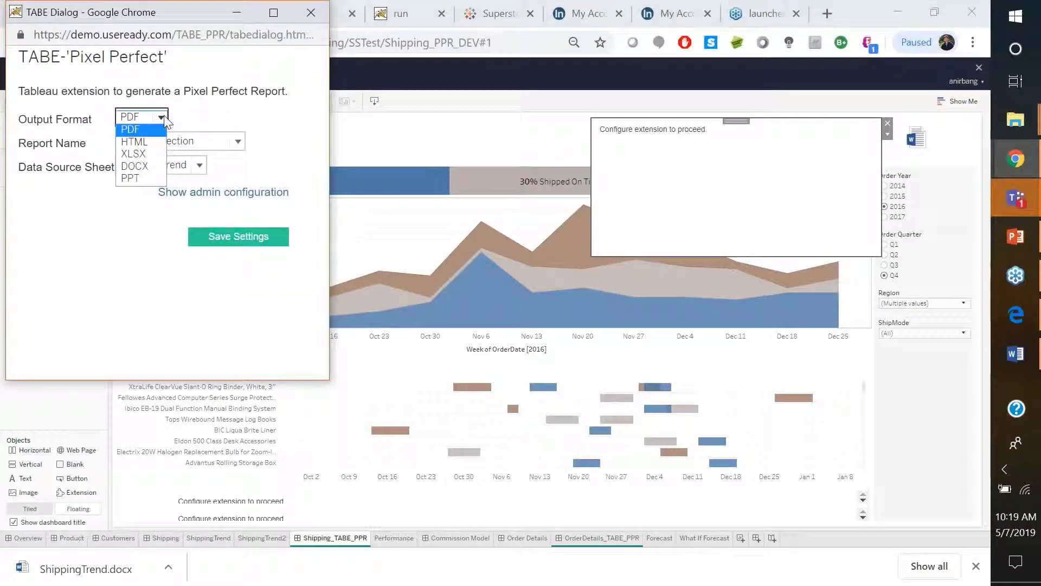
click(133, 179)
click(238, 141)
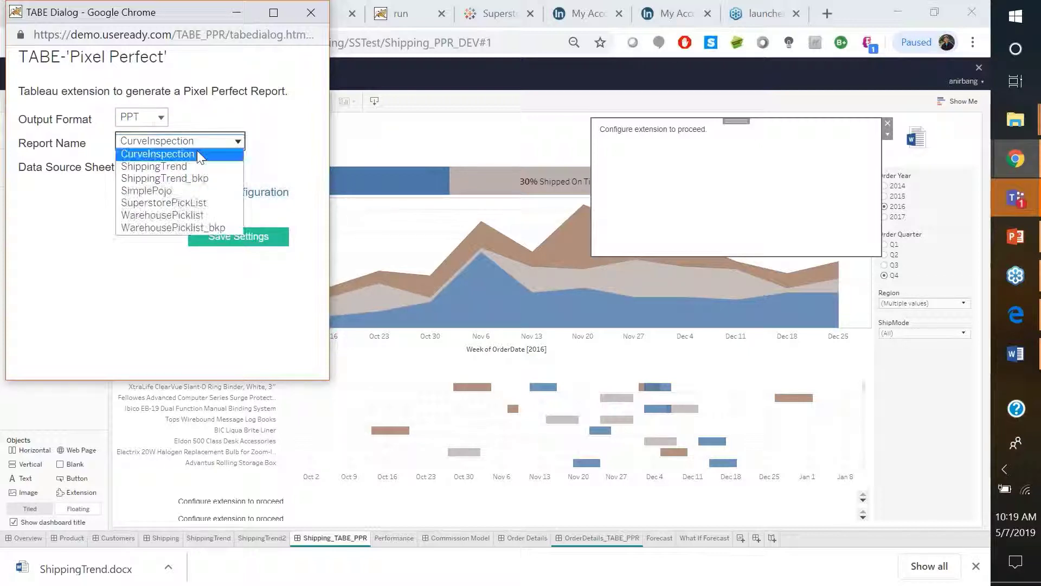
click(155, 164)
click(228, 239)
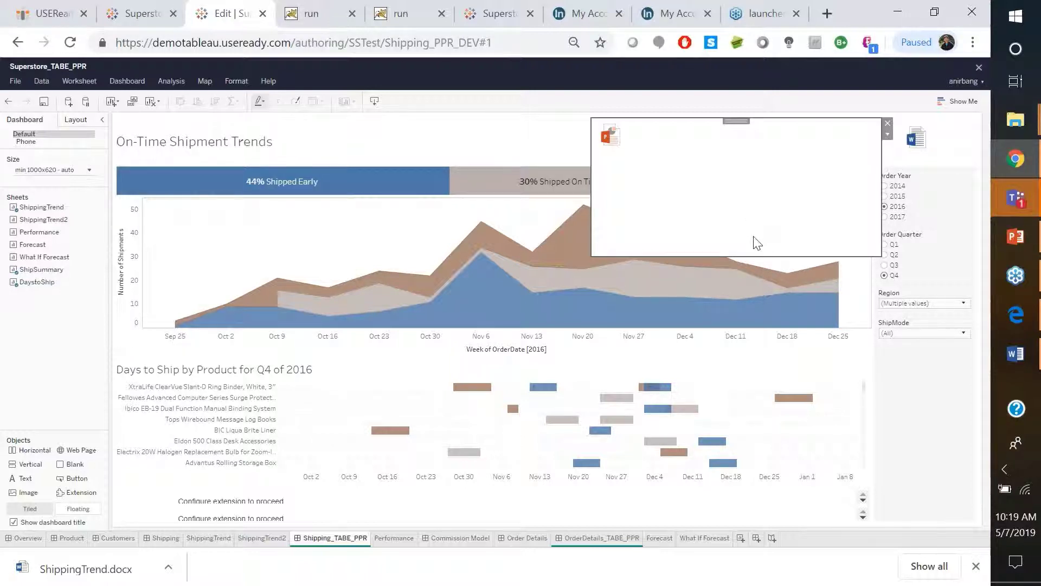
Shrink the PowerPoint extension to fit the title row, then save the workbook and leave web editing.
drag(748, 255, 736, 158)
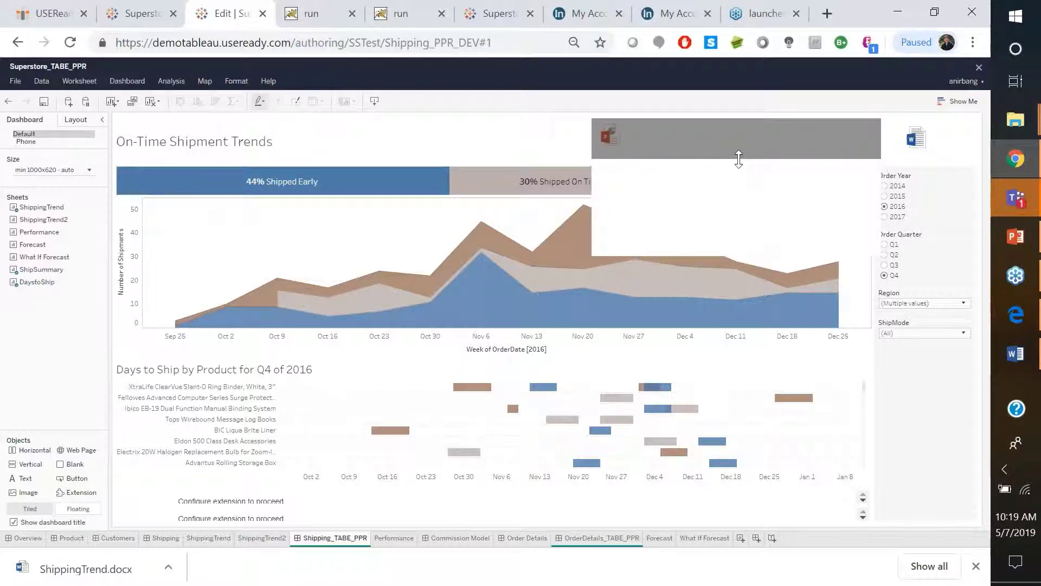
click(519, 143)
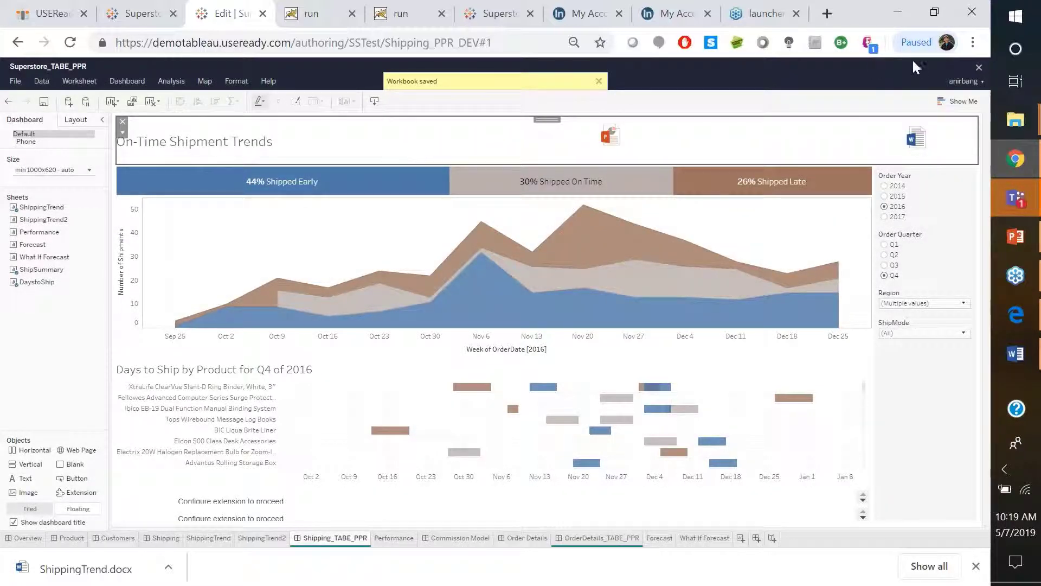
click(979, 68)
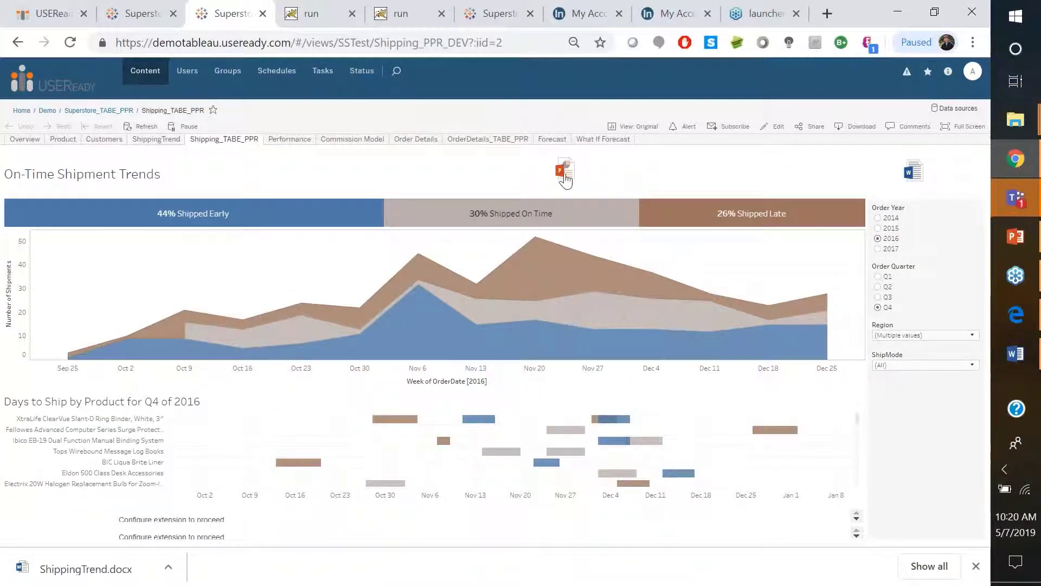
Filter the dashboard to Shipped Early and generate the PowerPoint report.
click(301, 220)
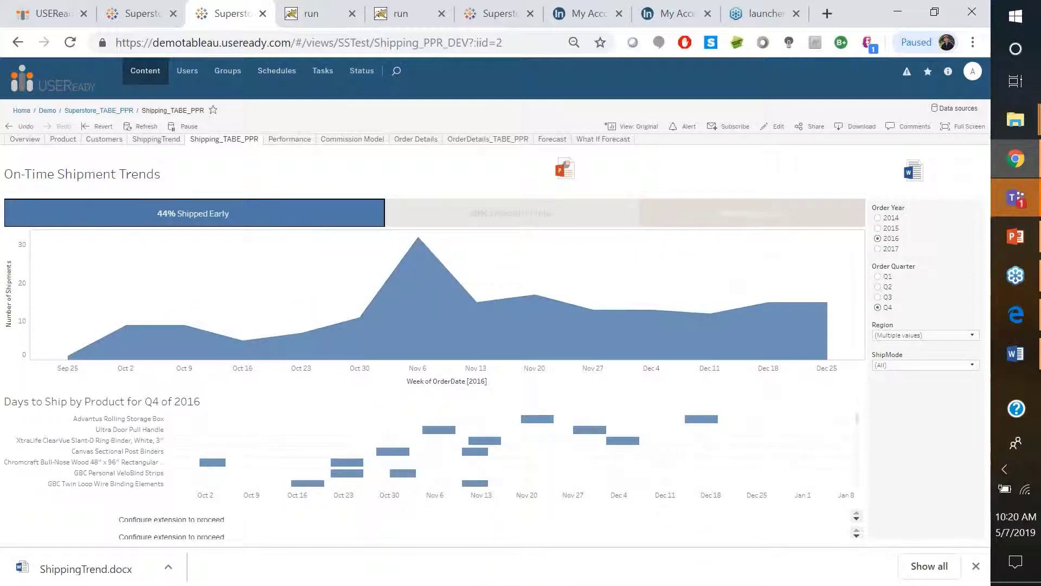
click(564, 171)
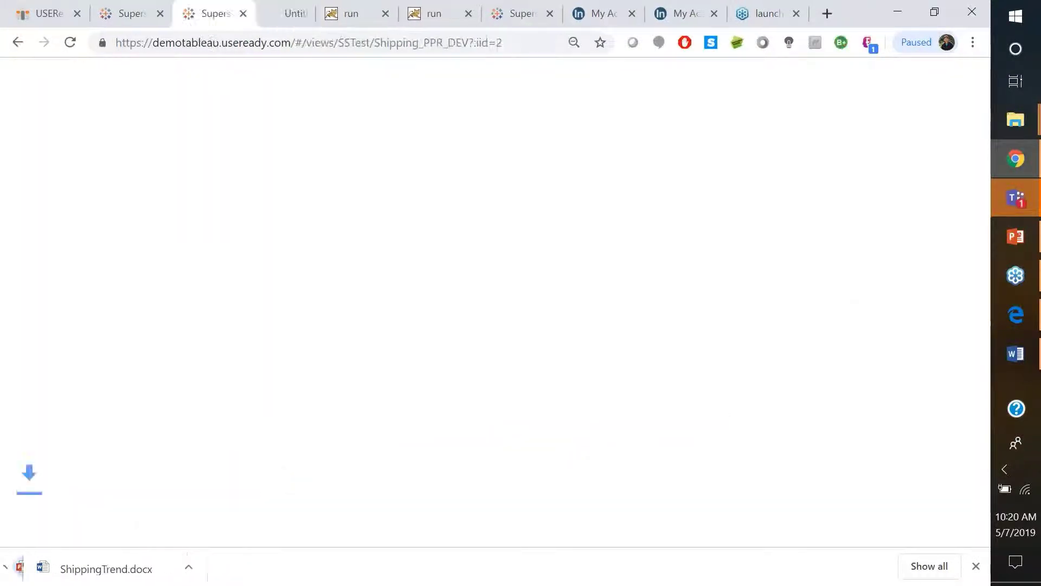
Open the downloaded ShippingTrend.pptx from its folder and look through its slides to the last one.
click(169, 567)
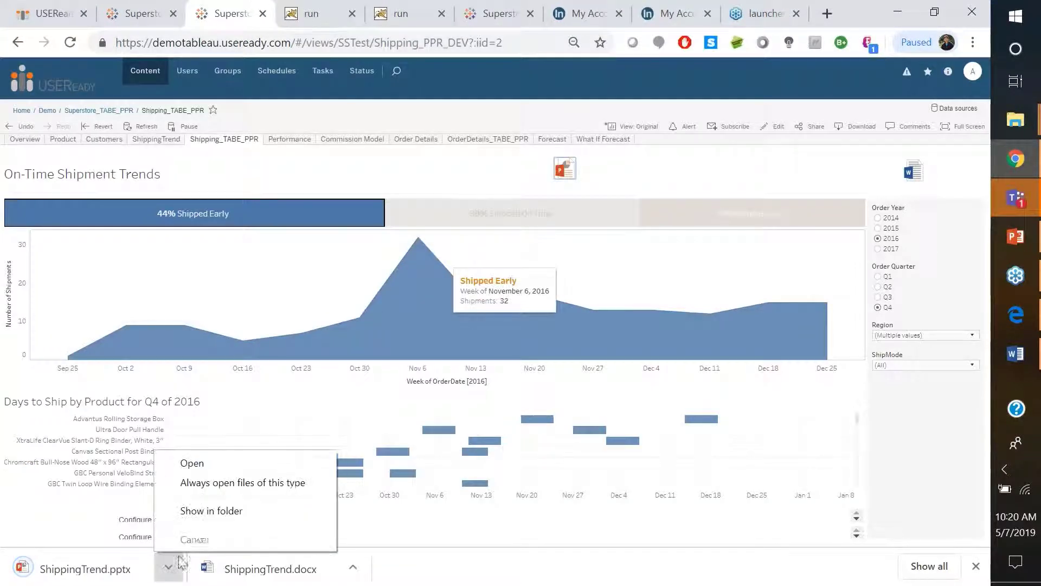
click(204, 519)
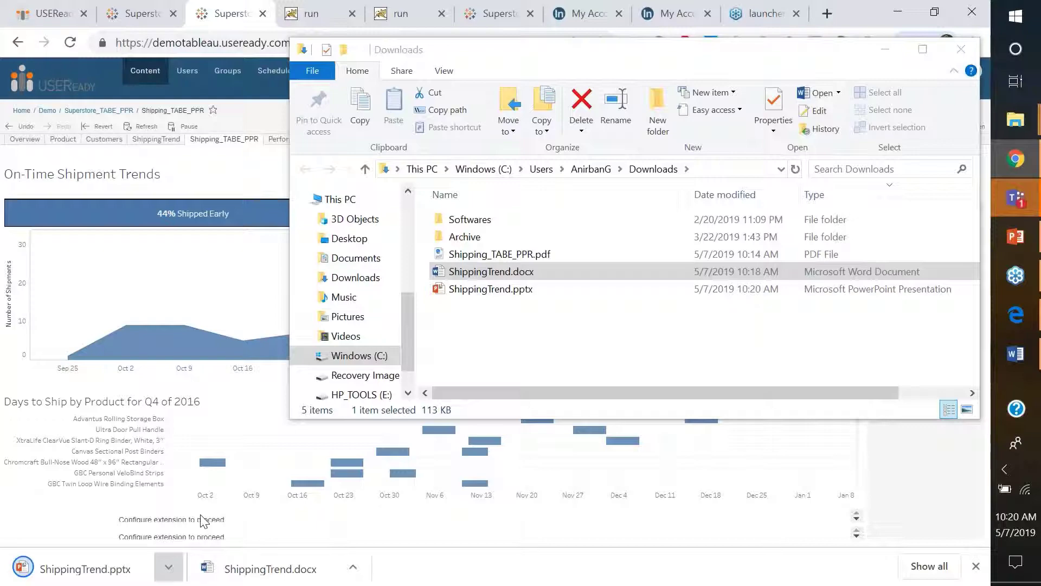
double_click(503, 289)
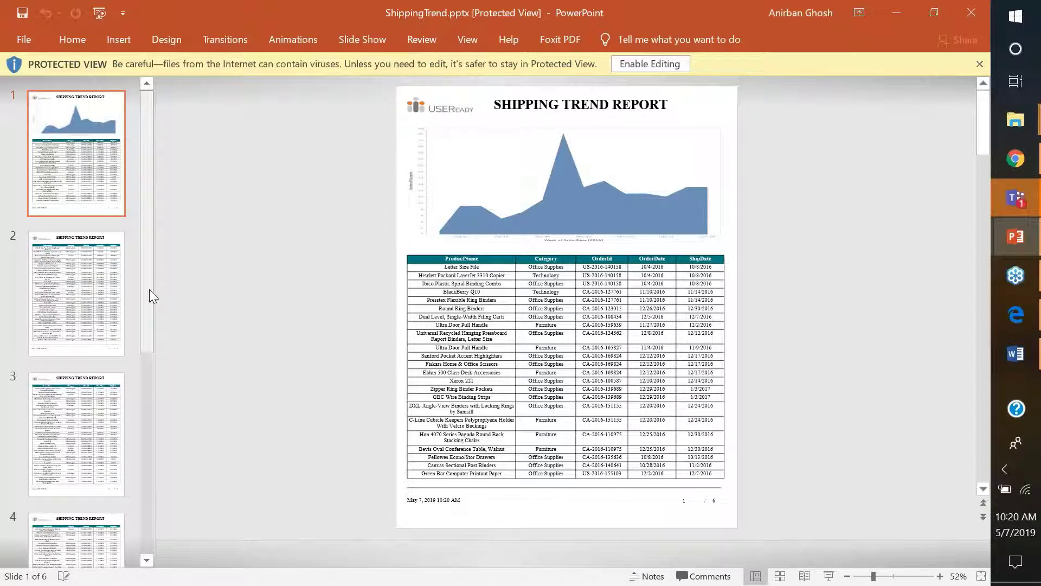
drag(149, 289, 149, 489)
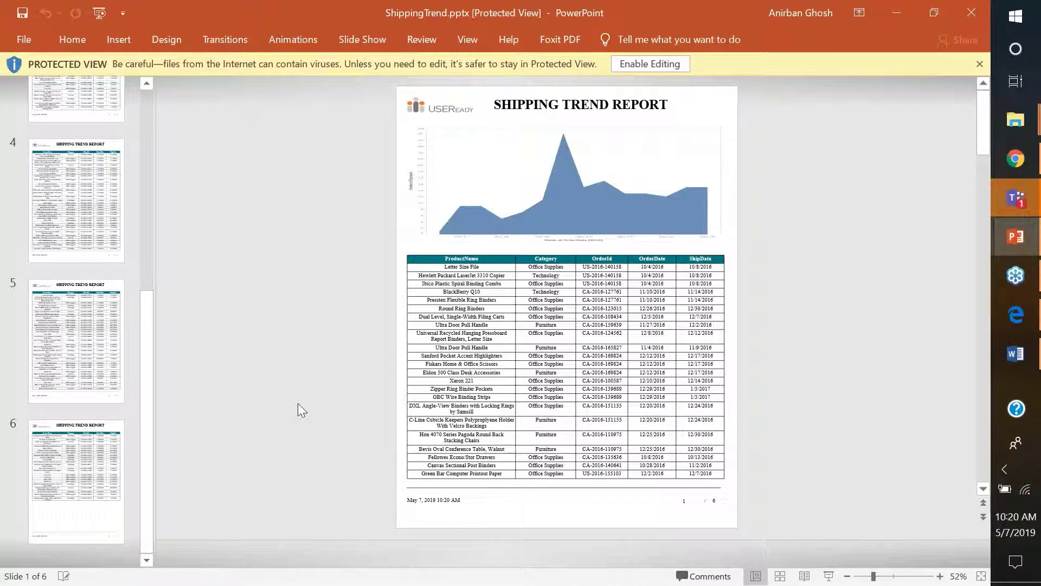
Switch back to Chrome, bring up the OrderDetails_TABE_PPR dashboard and dismiss the downloads bar.
key(alt+Tab)
click(1016, 158)
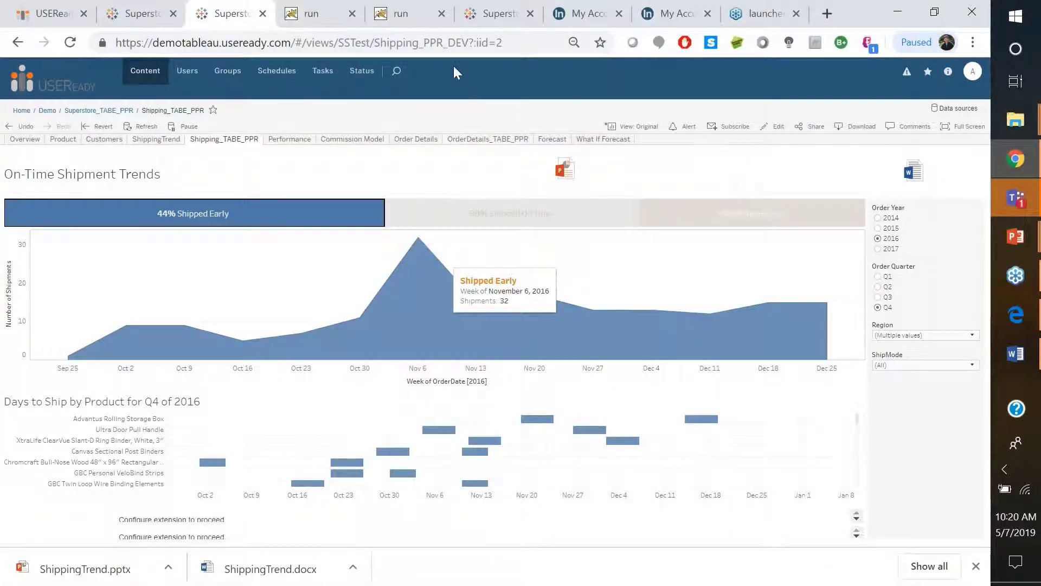
click(488, 13)
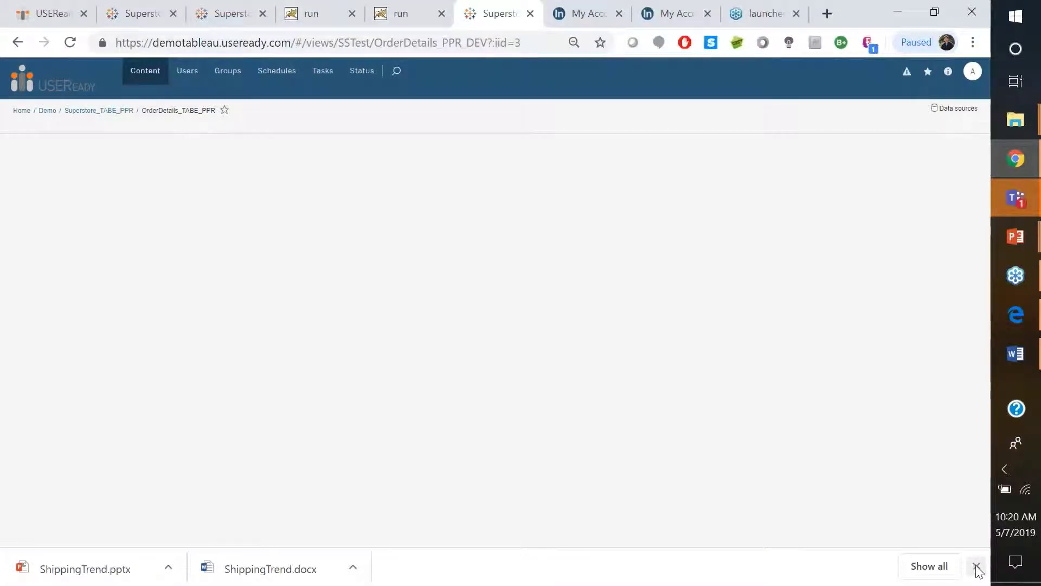
click(976, 567)
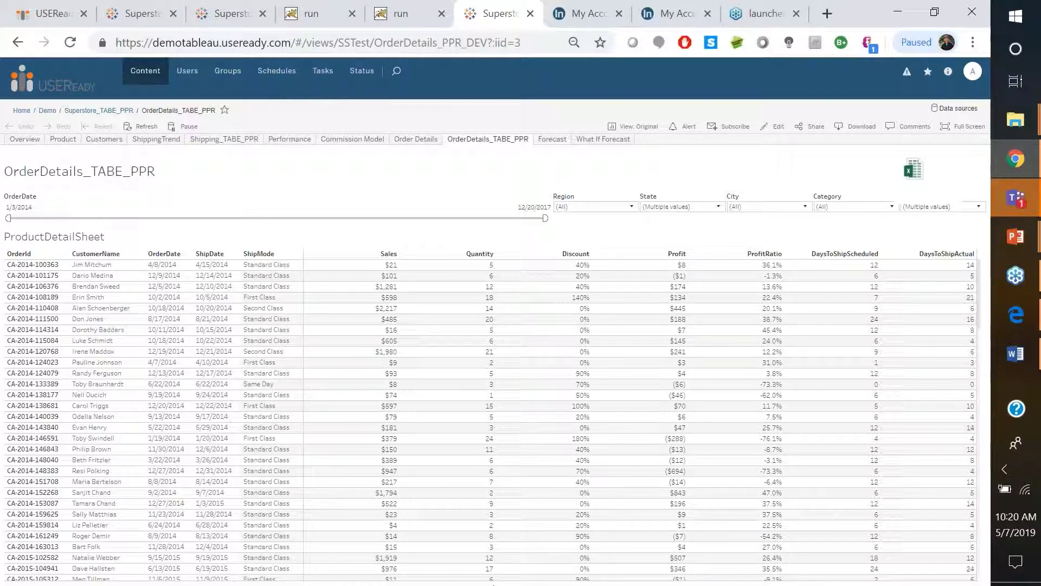
Filter the orders to include Alabama, Arizona, Arkansas and California, exclude the Office Supplies category, and generate the Excel report.
click(706, 208)
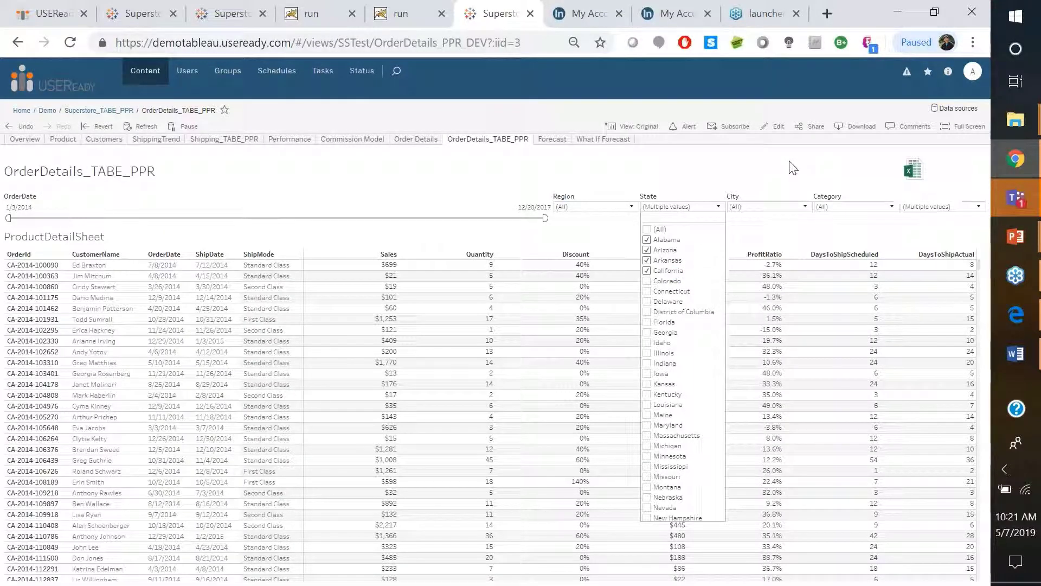
click(793, 168)
click(849, 210)
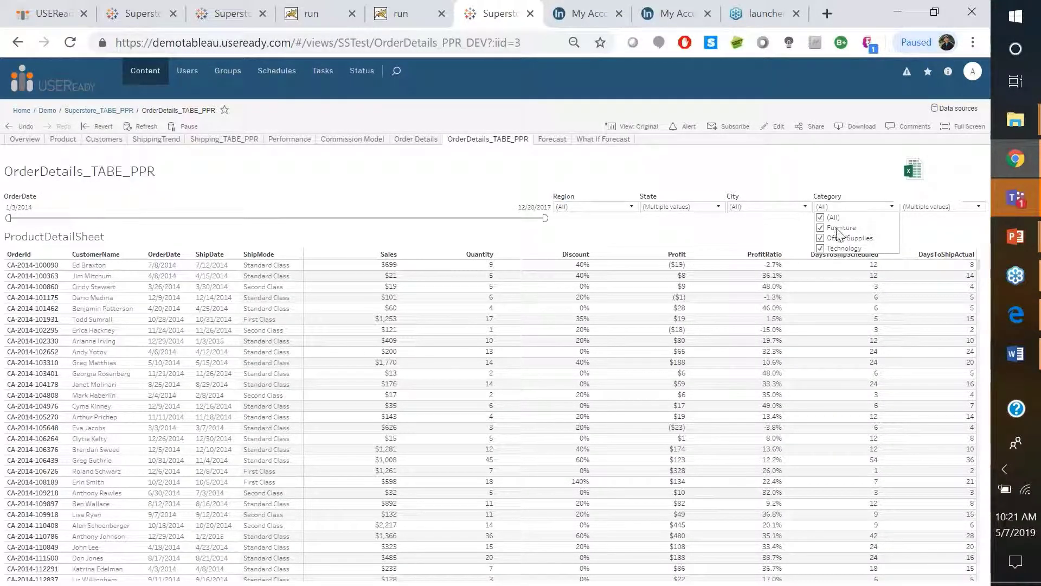
click(820, 238)
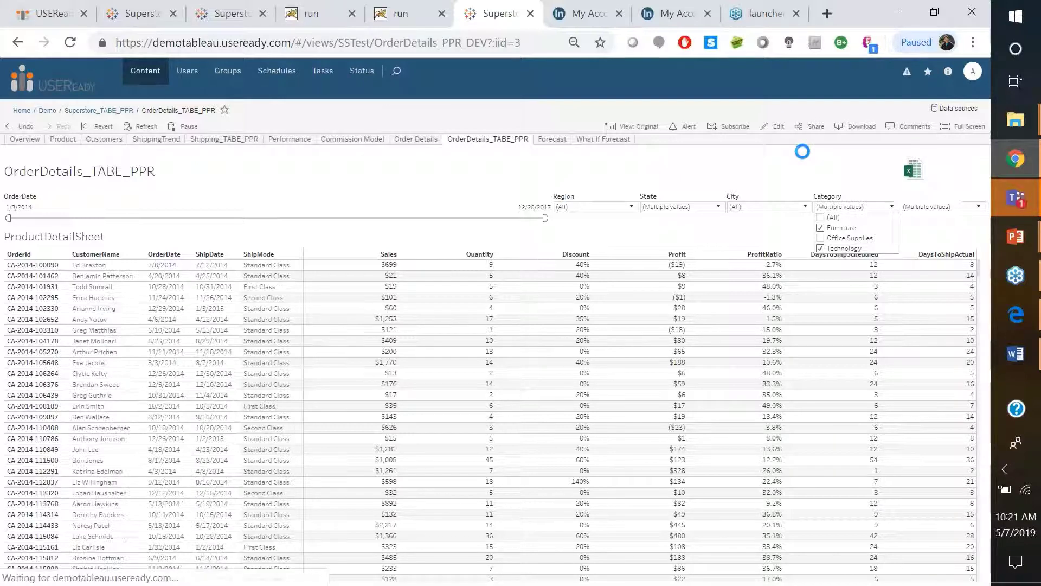
click(803, 153)
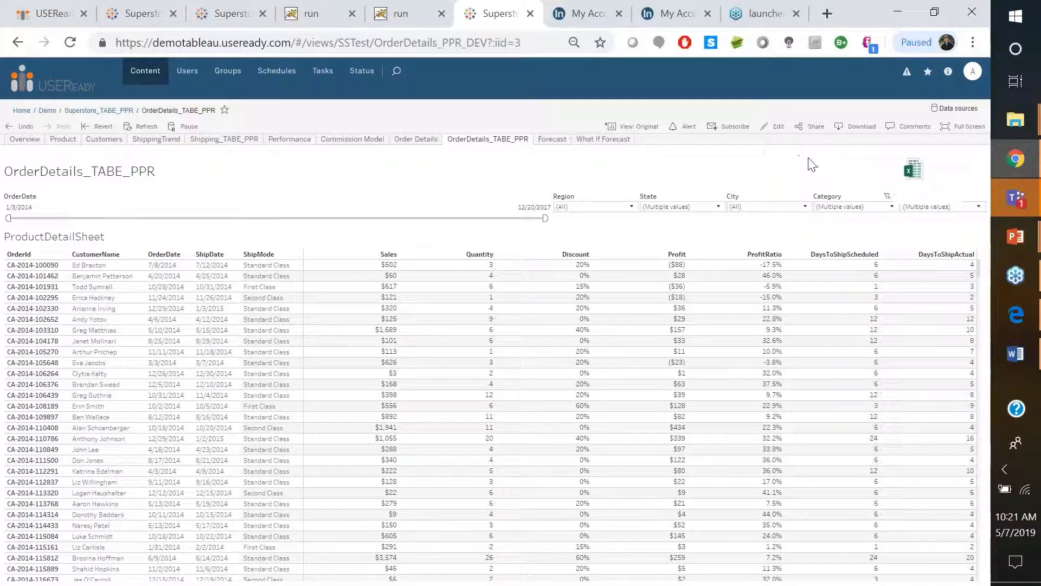
click(914, 172)
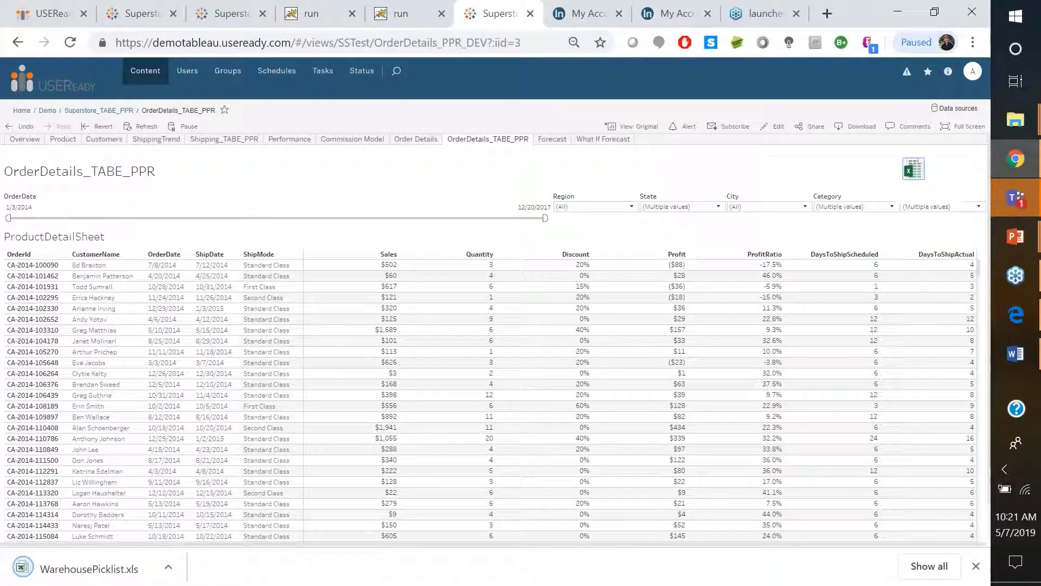
Open the downloaded WarehousePicklist.xls from its folder despite the format mismatch and dismiss the Protected View notice.
click(168, 567)
click(217, 509)
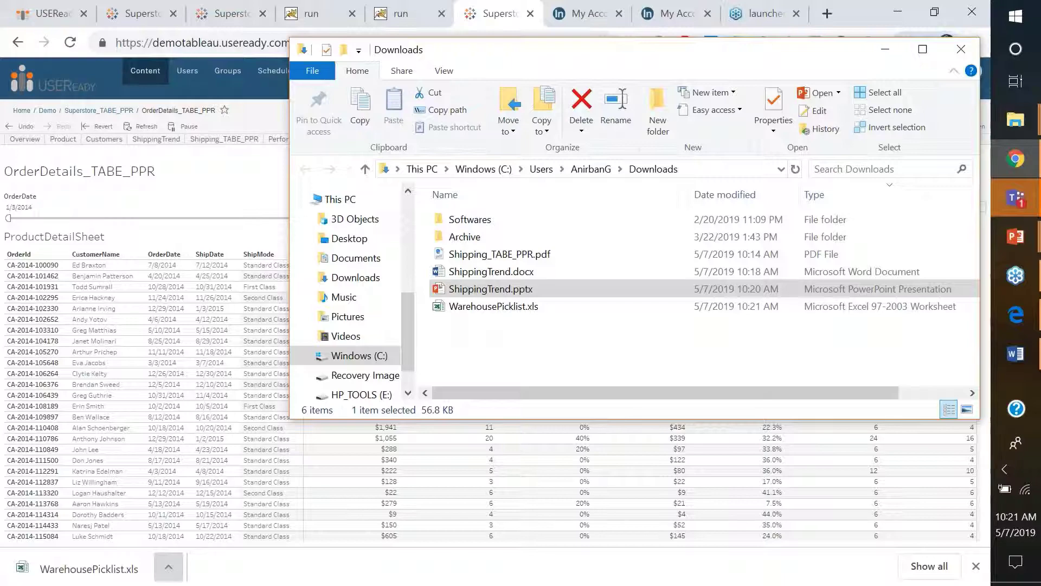
double_click(508, 305)
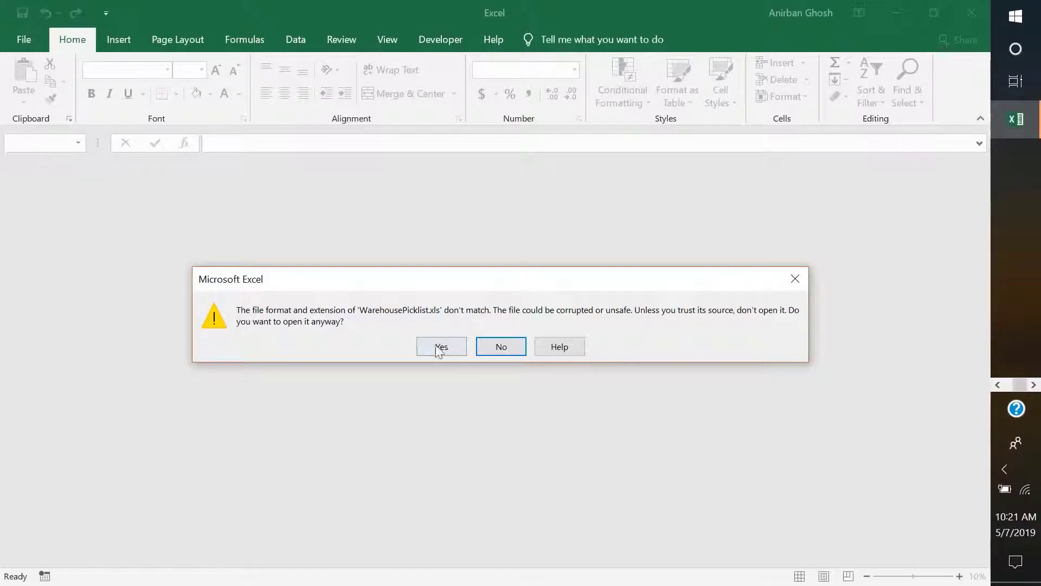
click(437, 347)
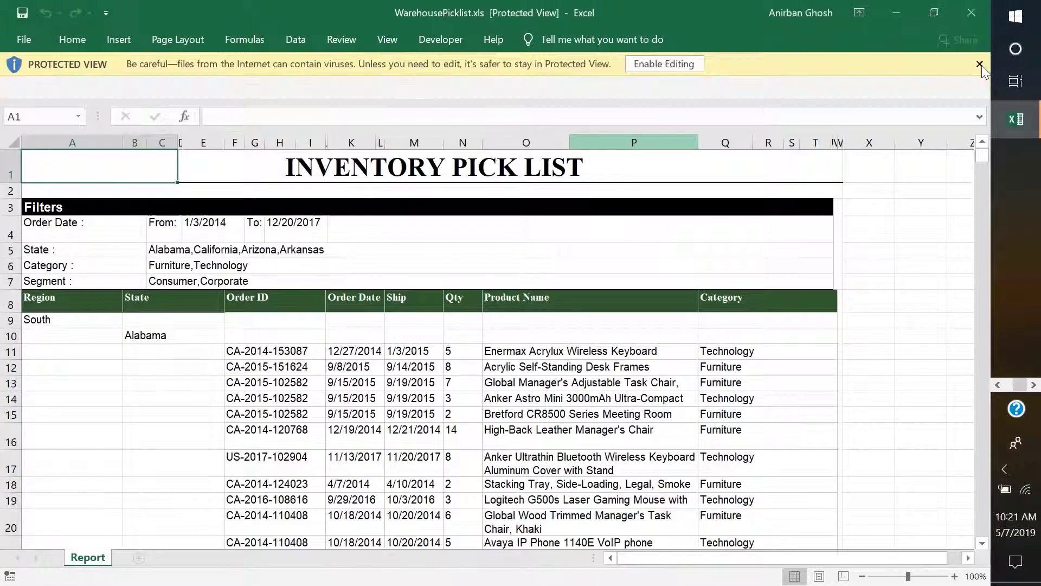
click(979, 63)
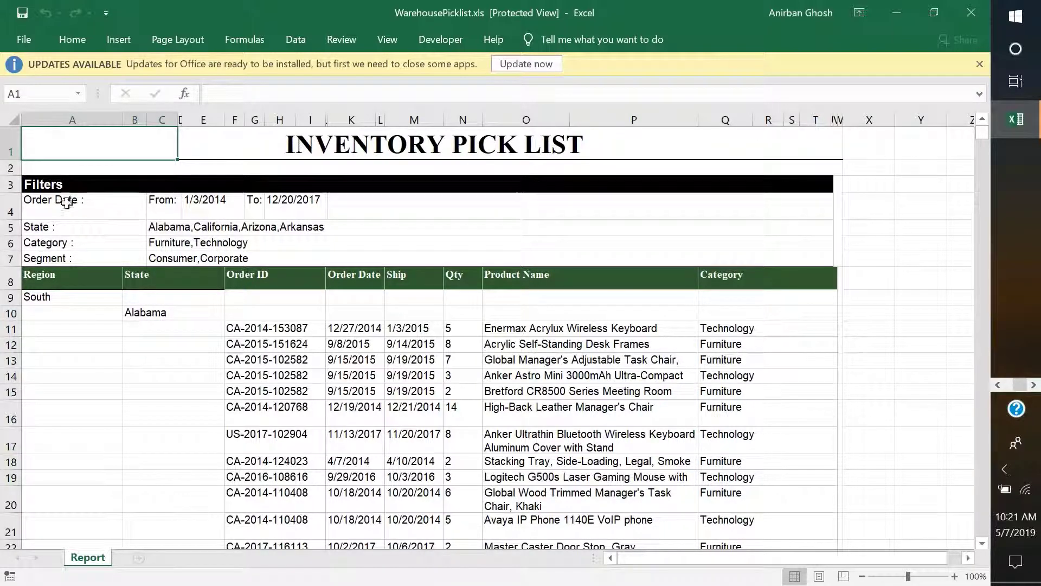
Inspect the pick list's column header row and its first region and state grouping cells.
drag(66, 203, 721, 276)
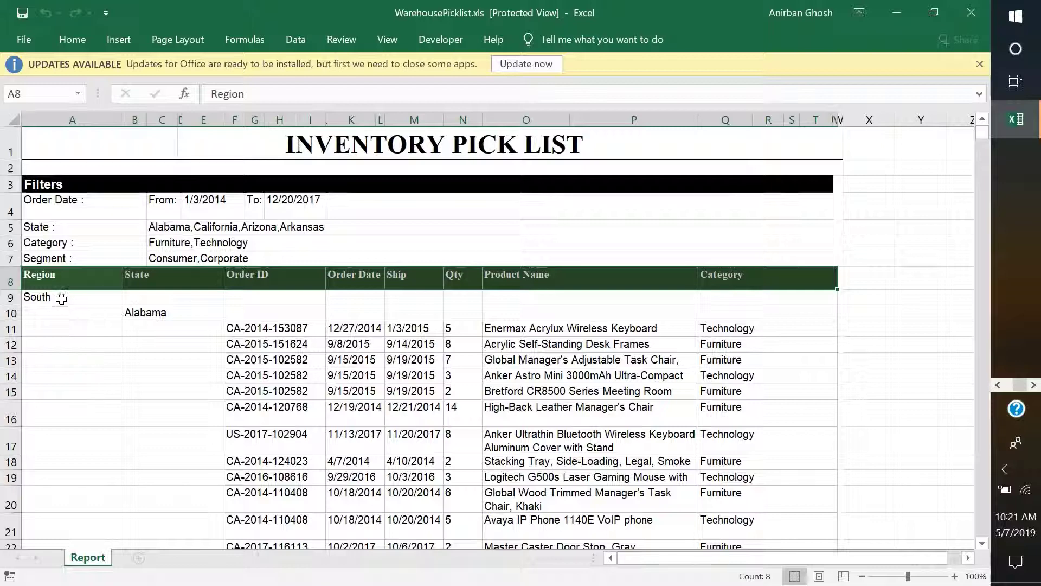
click(61, 298)
click(149, 312)
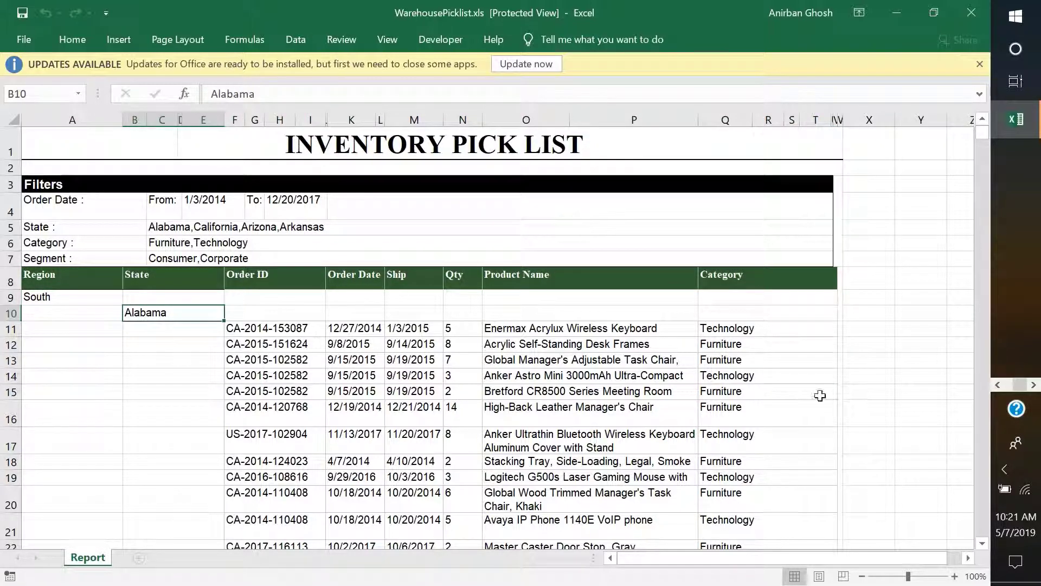
Switch to the Pixel Perfect for Tableau_Overview presentation in PowerPoint and start the slide show from the Pixel Perfect Components slide.
click(998, 384)
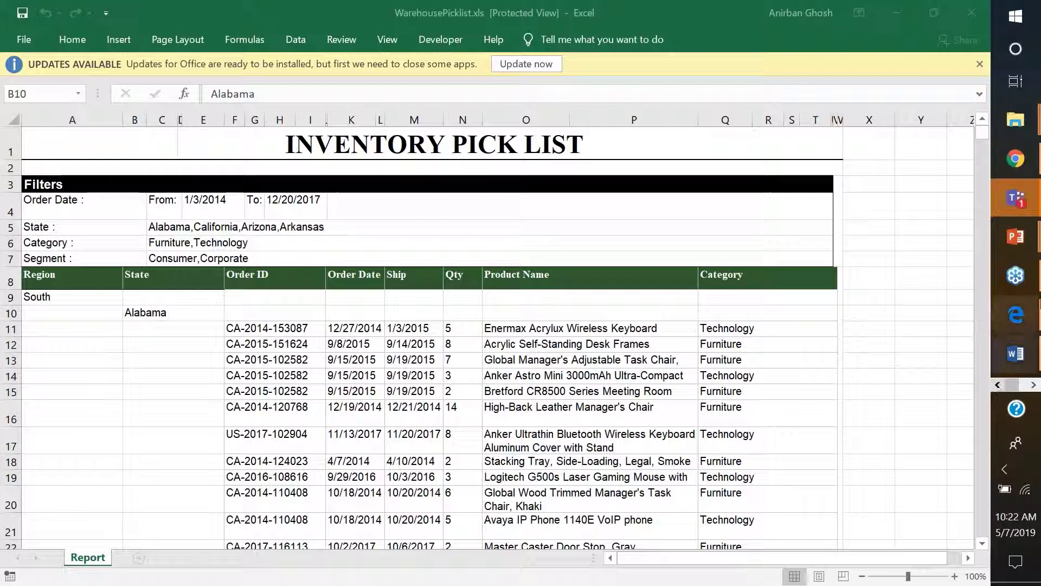
mouse_move(1009, 237)
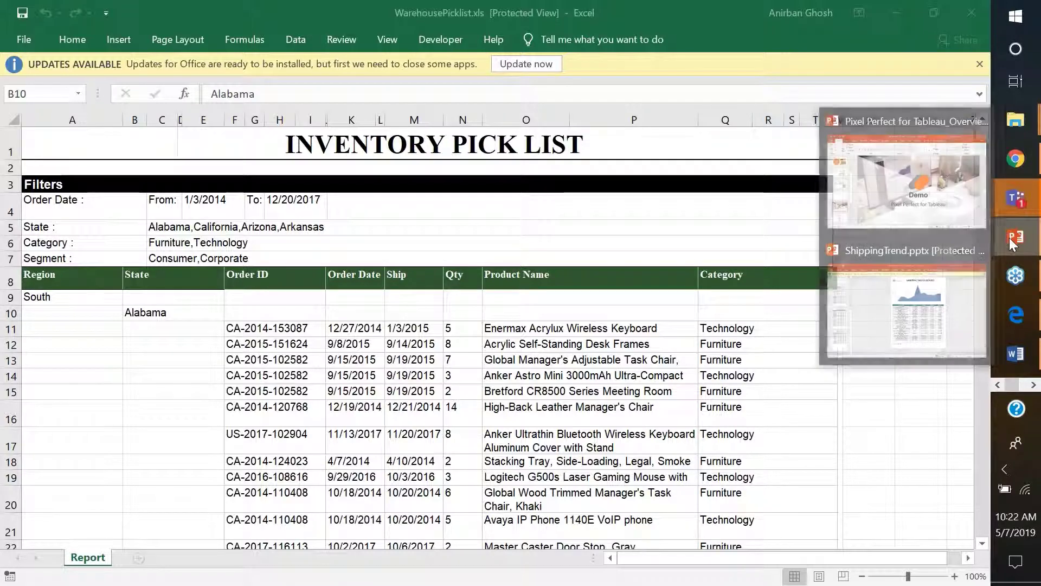
click(886, 216)
click(64, 522)
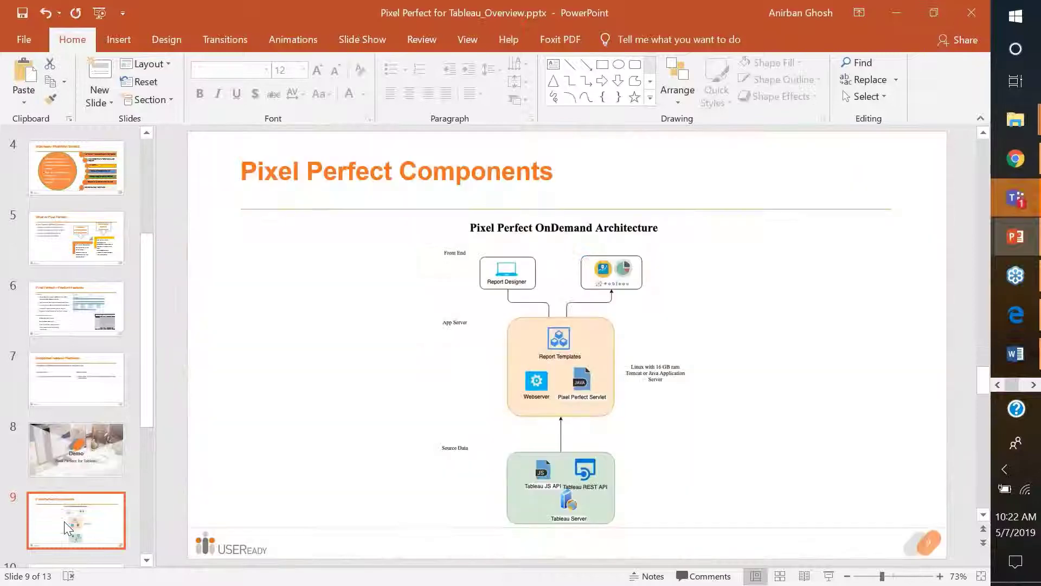
key(shift+F5)
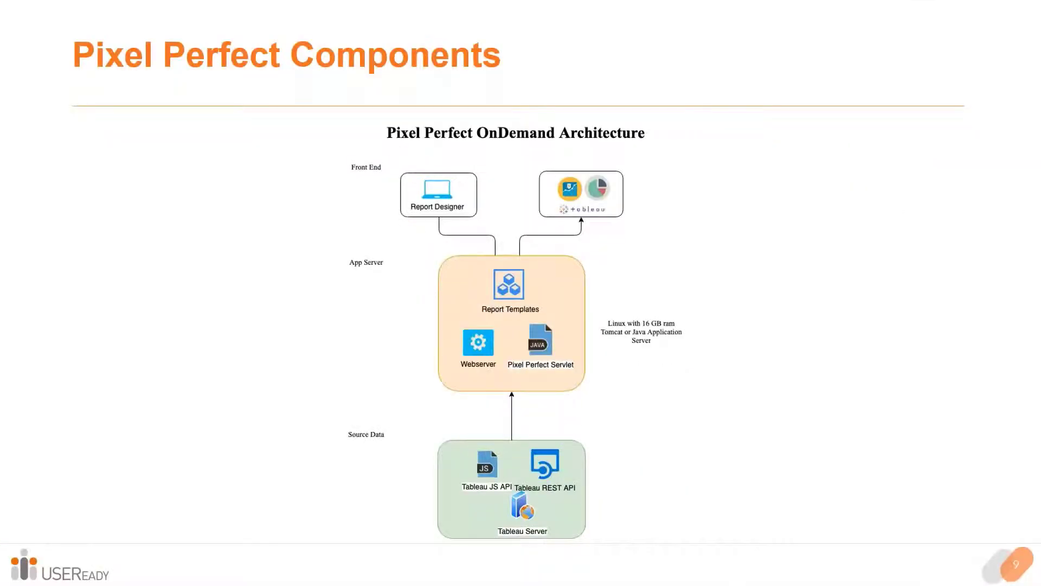